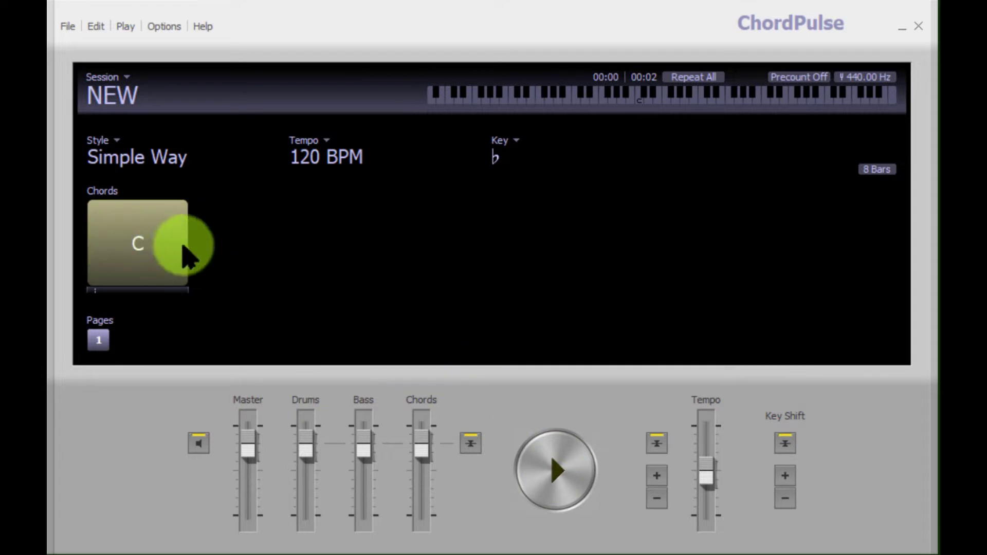
Set the first chord to A minor and add an E major chord in the second bar.
mouse_move(287, 248)
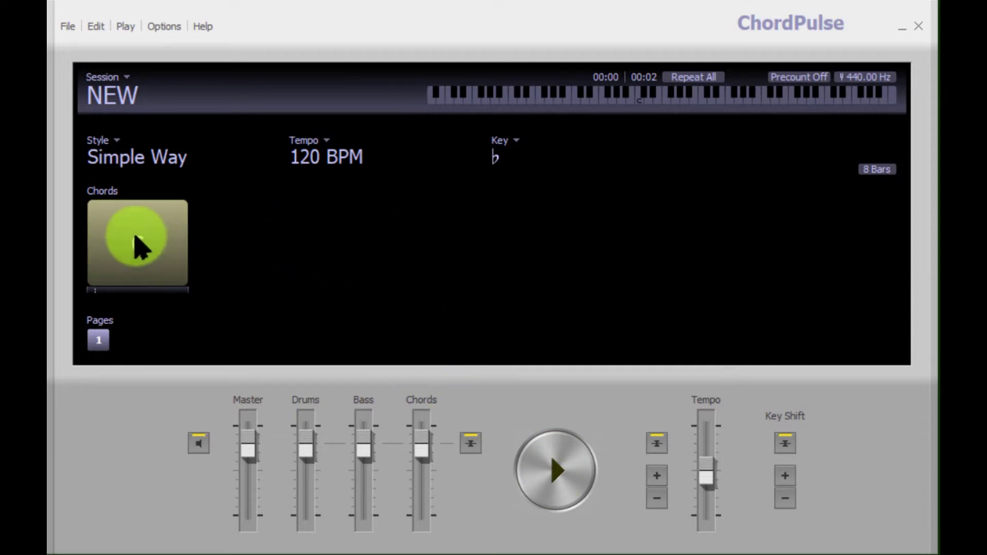
click(138, 240)
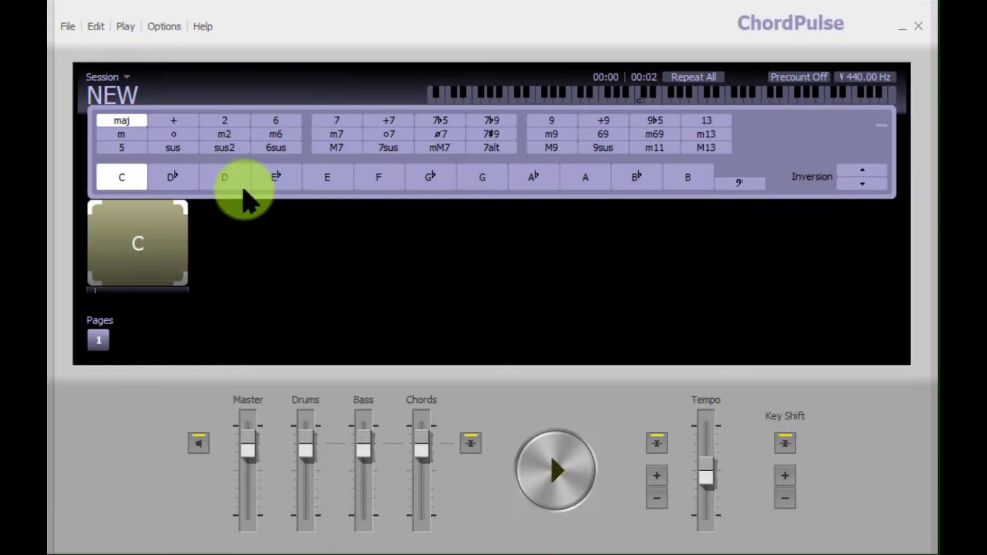
mouse_move(254, 227)
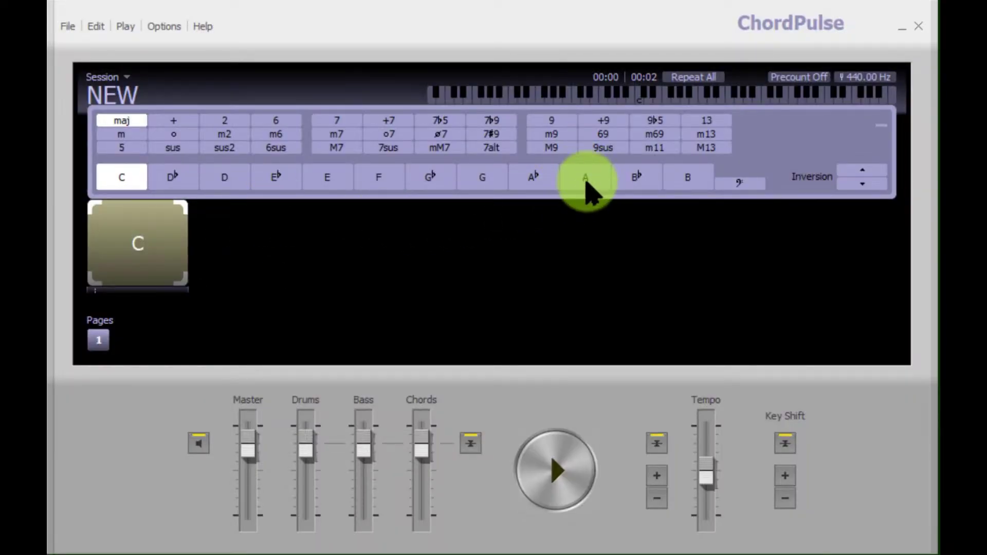
click(586, 181)
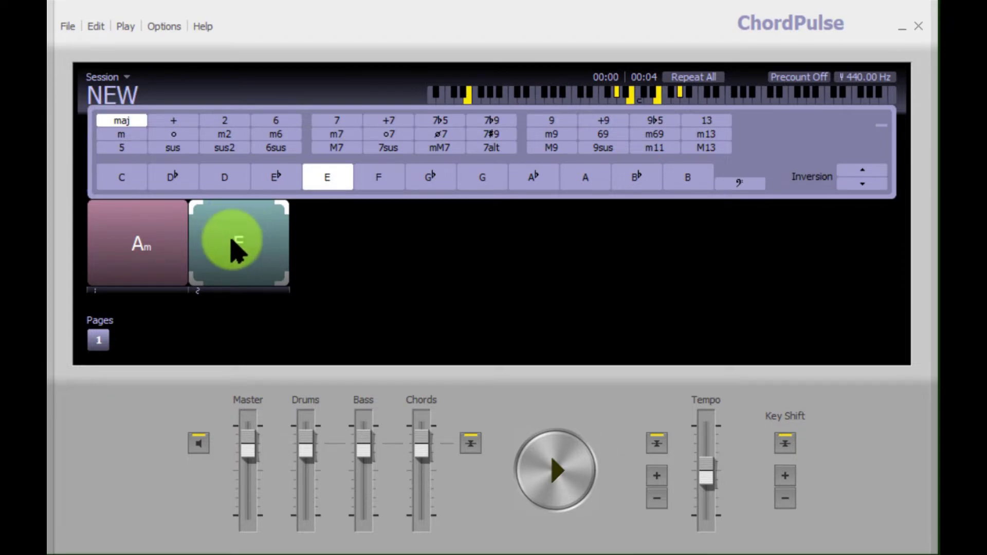
Give the E chord an A♭ bass note and play it back against the Am chord.
click(137, 232)
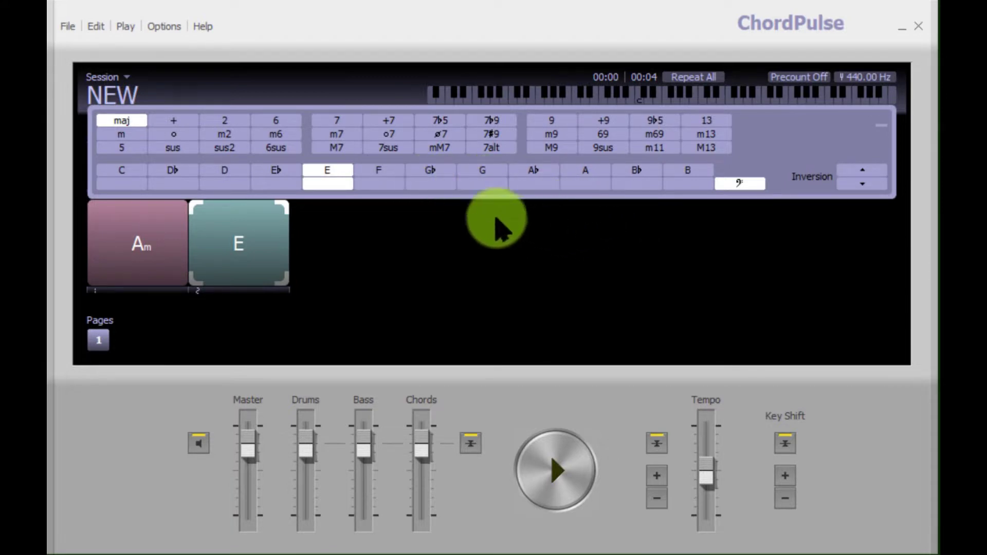
click(535, 183)
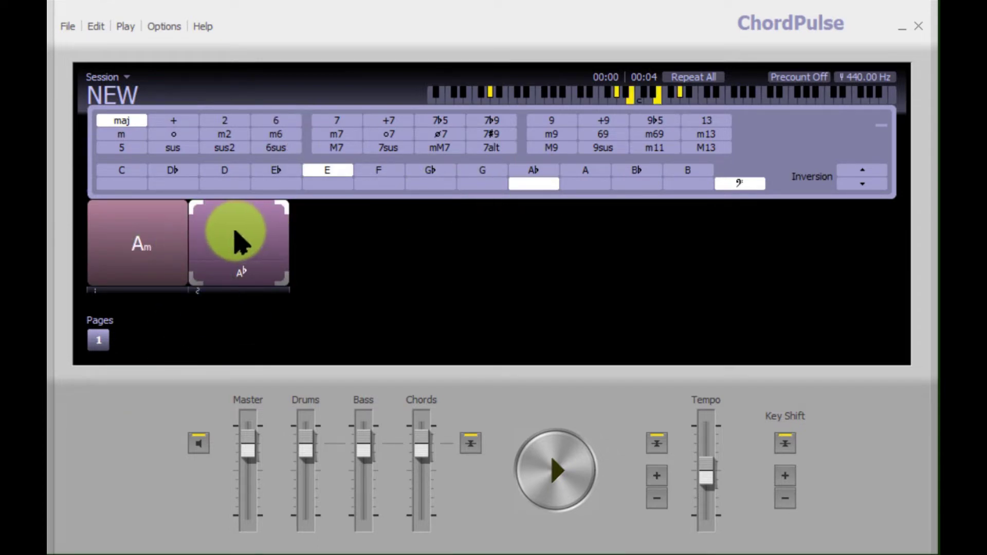
click(131, 242)
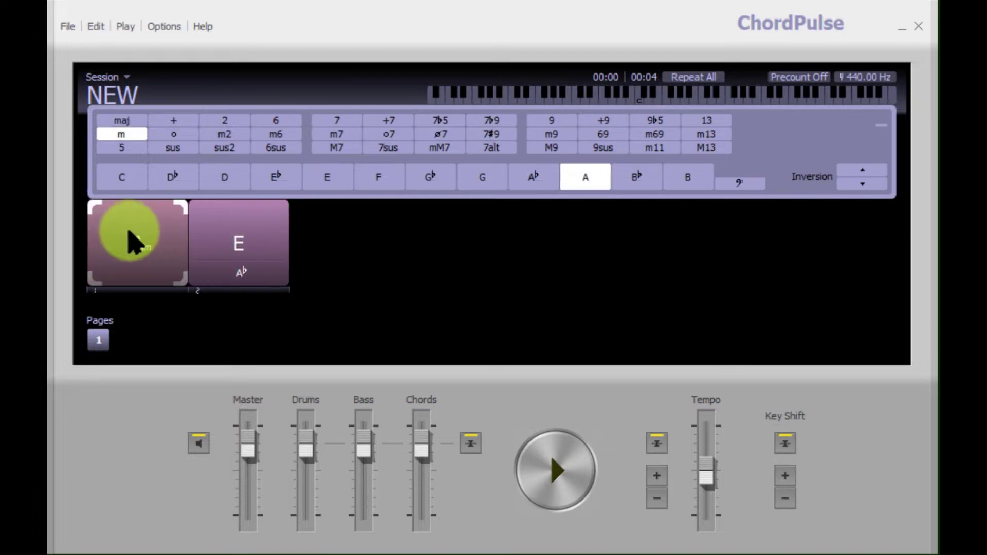
click(239, 248)
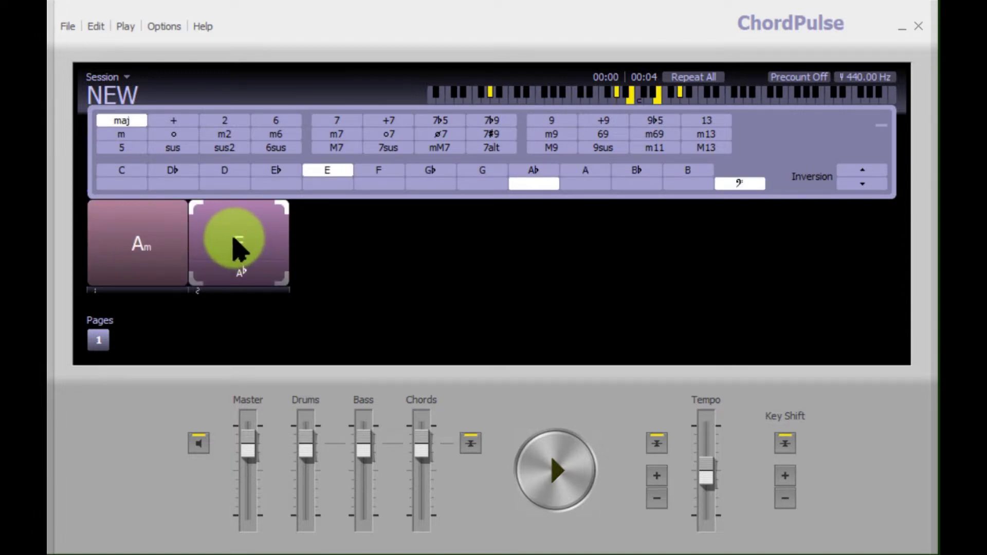
Add a third chord to the progression and set it to G major.
click(329, 249)
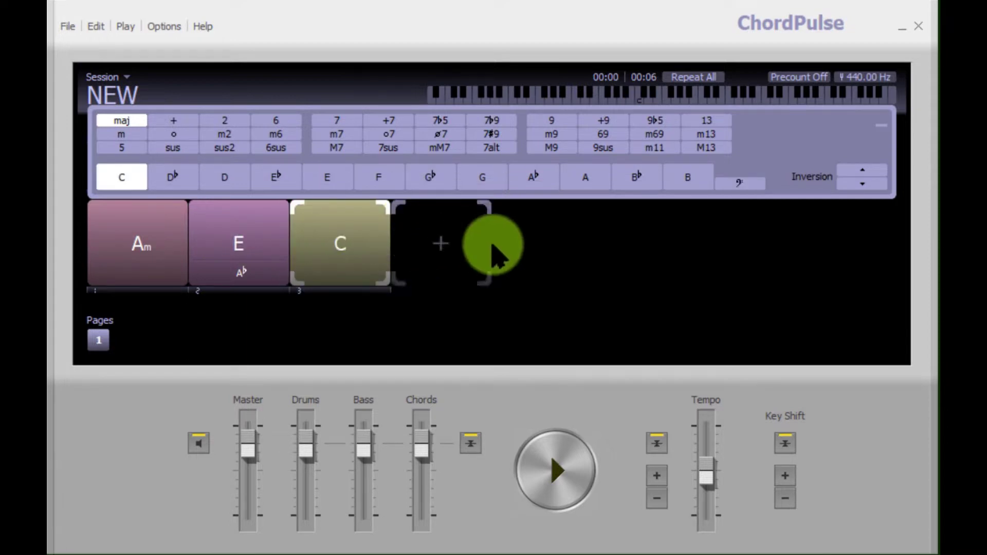
click(486, 182)
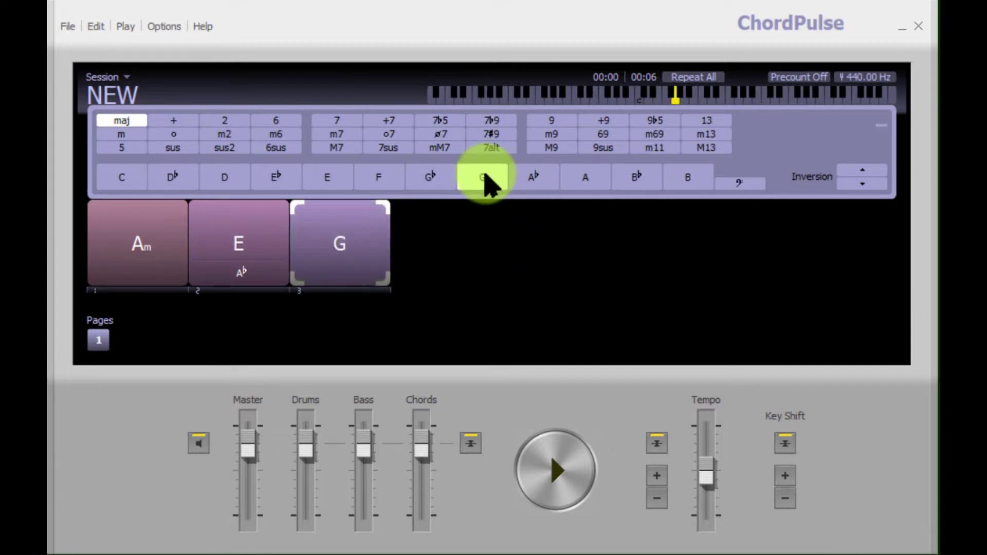
click(337, 240)
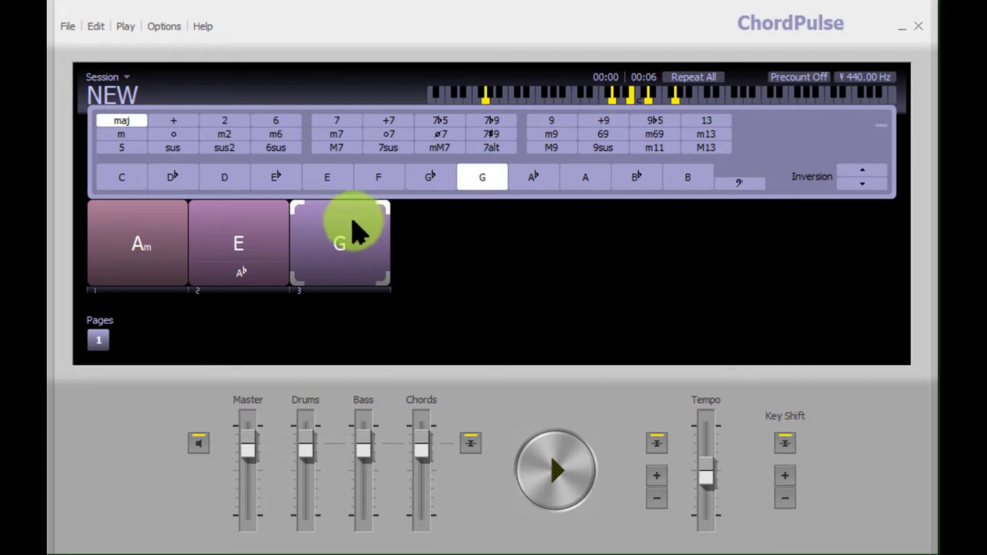
Raise the inversion of the Am, E/A♭ and G chords by one step each.
click(227, 197)
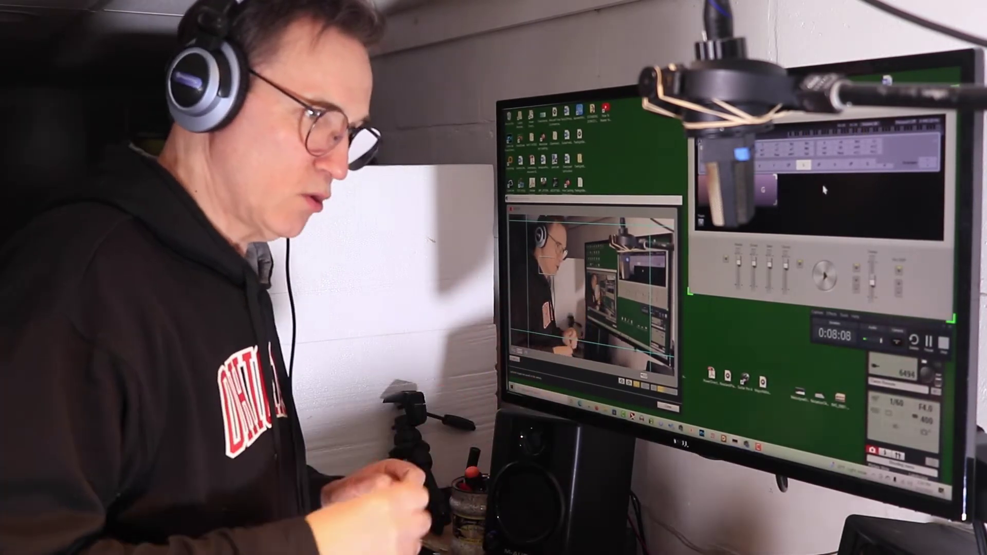
click(144, 236)
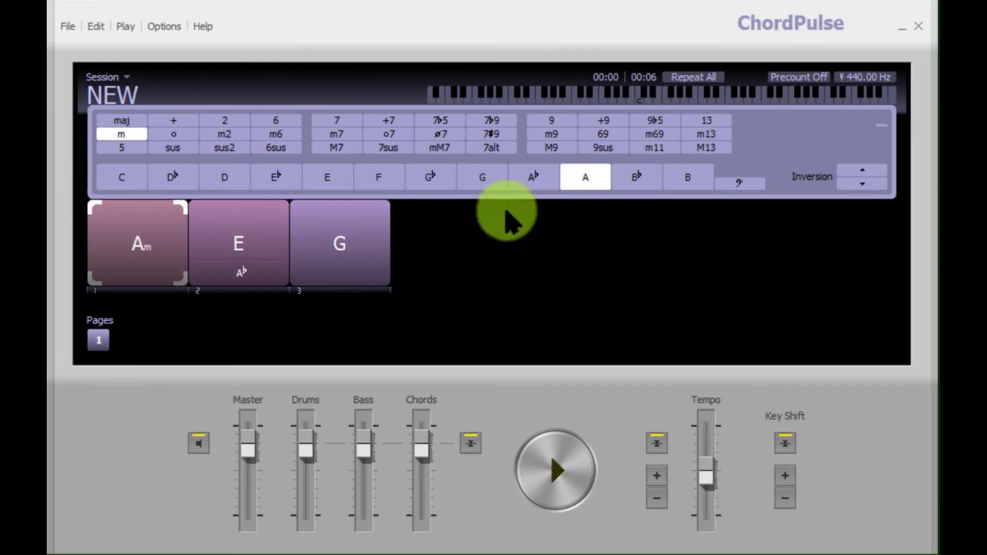
click(138, 239)
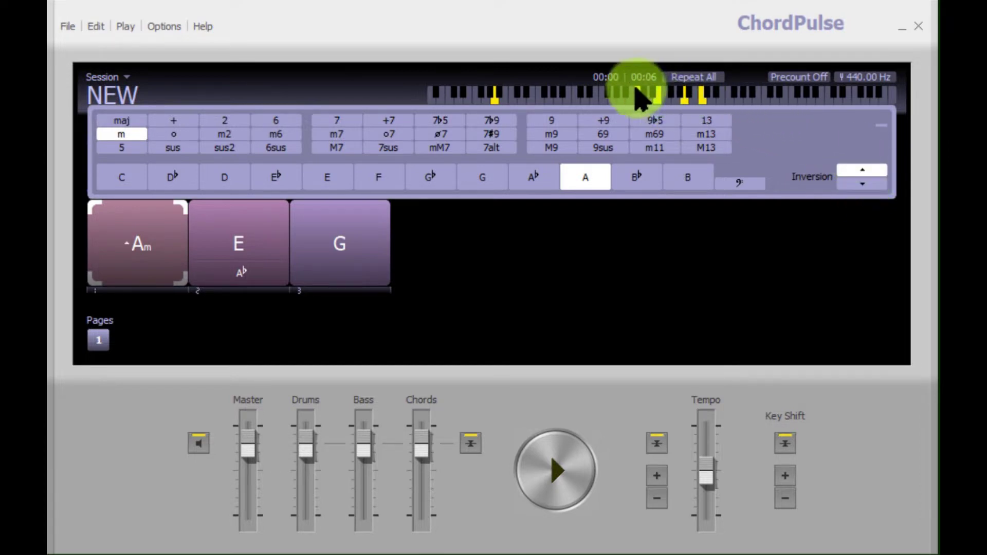
click(240, 245)
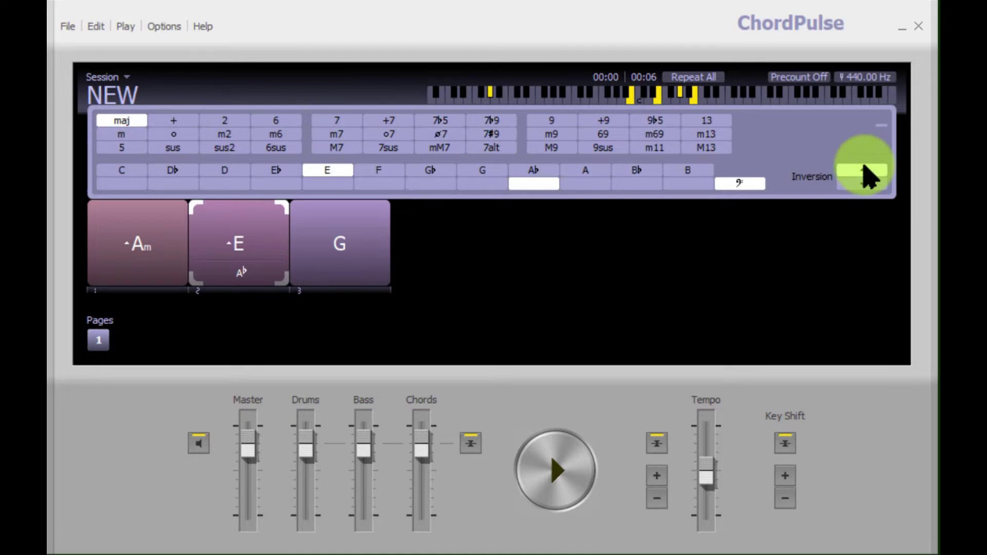
click(338, 243)
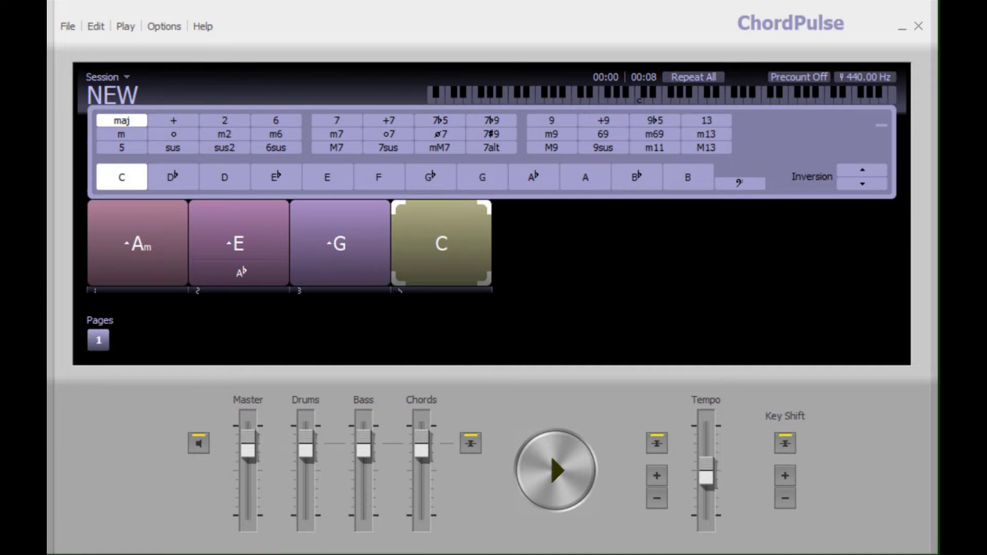
Add a fourth chord and try to make it D major with a separate G♭ bass note.
click(230, 181)
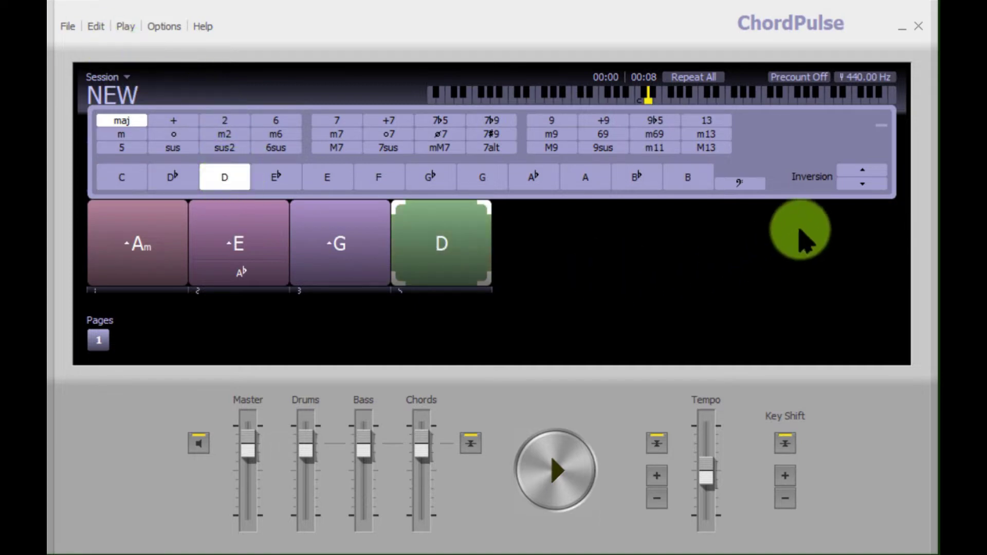
click(739, 185)
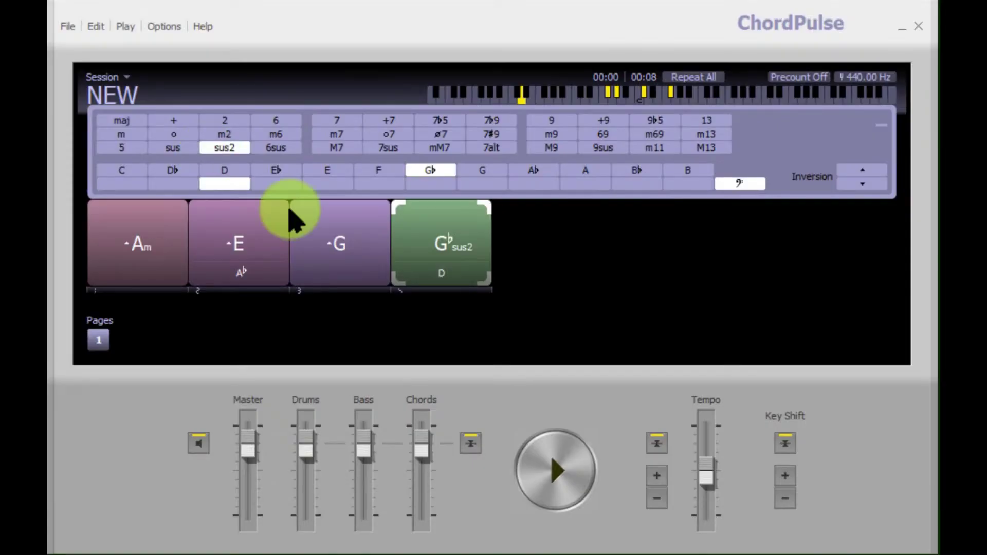
click(223, 251)
click(218, 171)
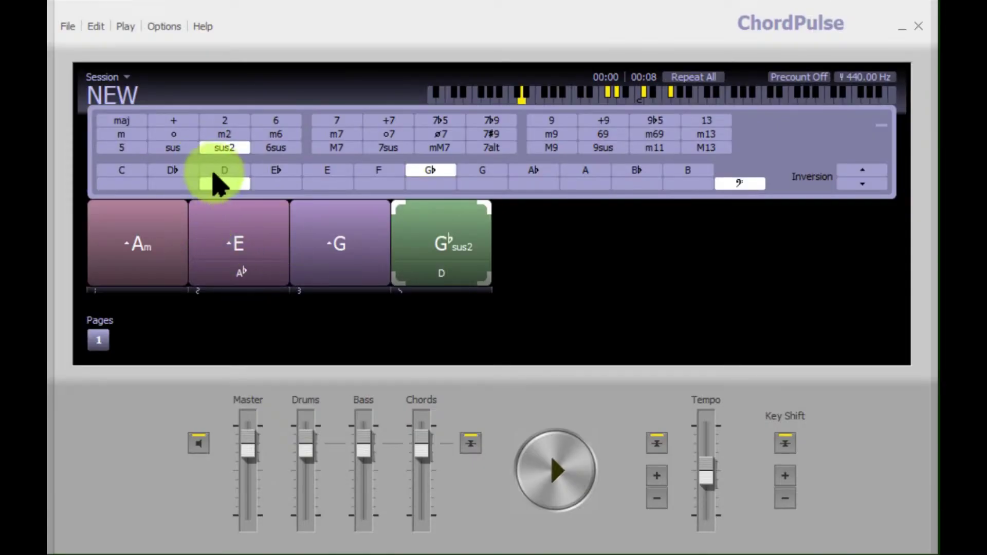
click(127, 136)
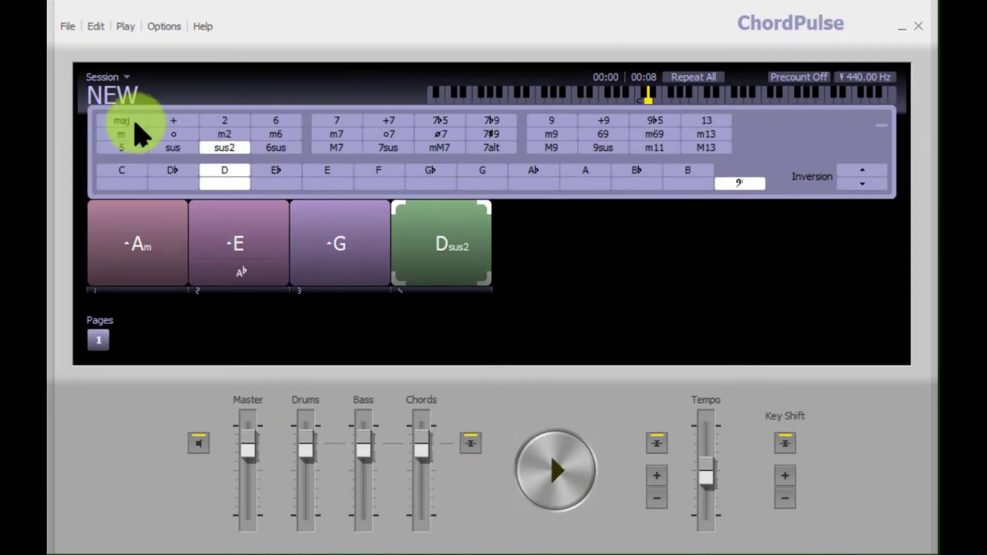
click(128, 120)
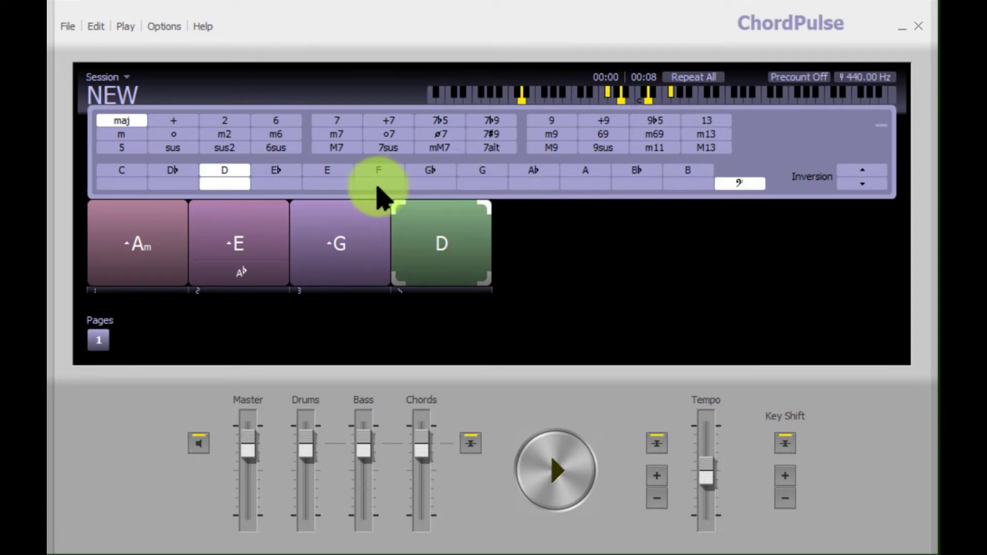
click(431, 184)
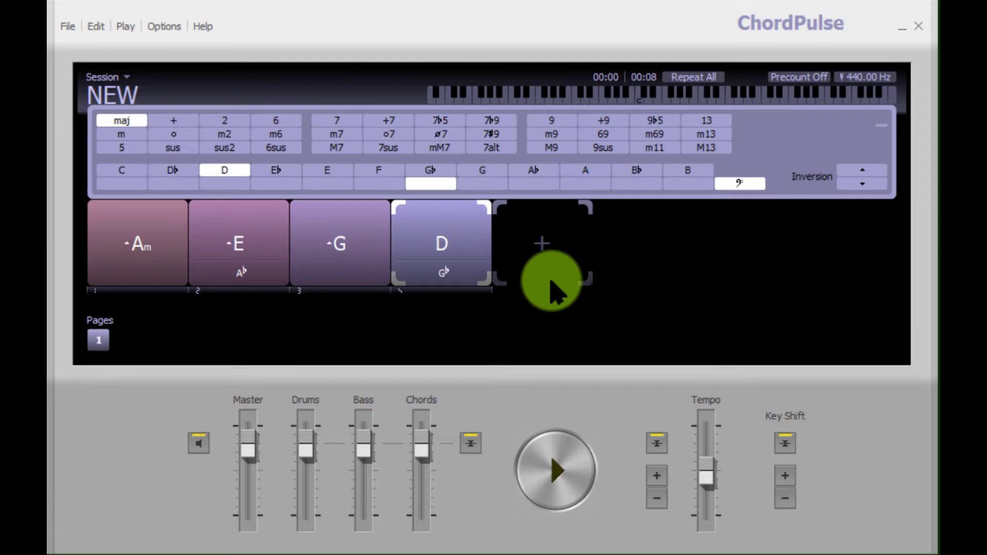
click(434, 173)
click(615, 251)
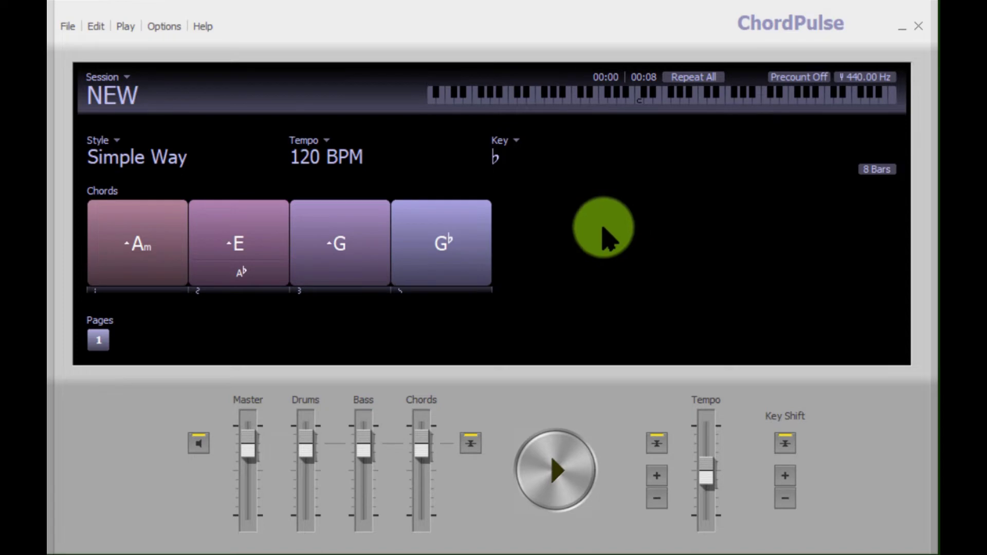
Switch the session's key notation from flats to sharps.
click(501, 155)
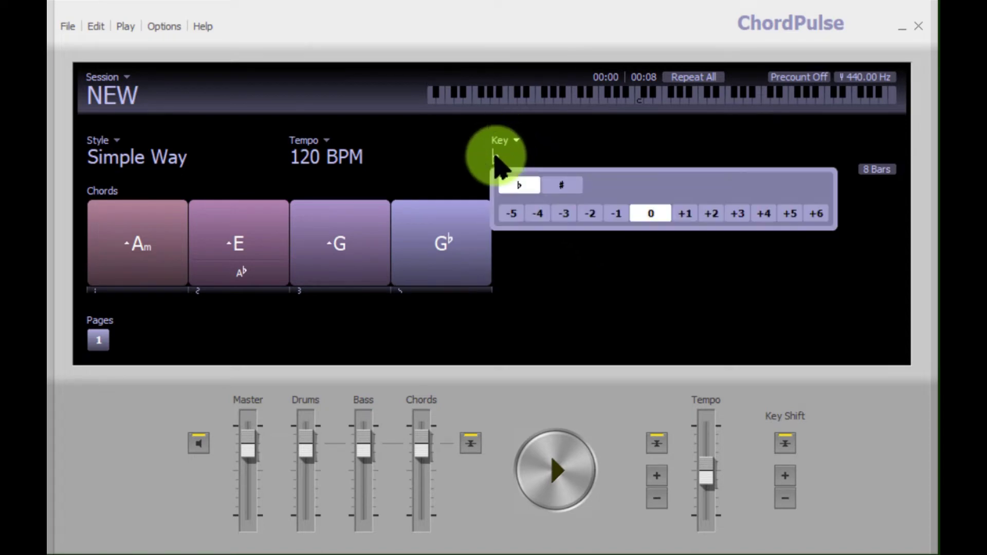
click(566, 188)
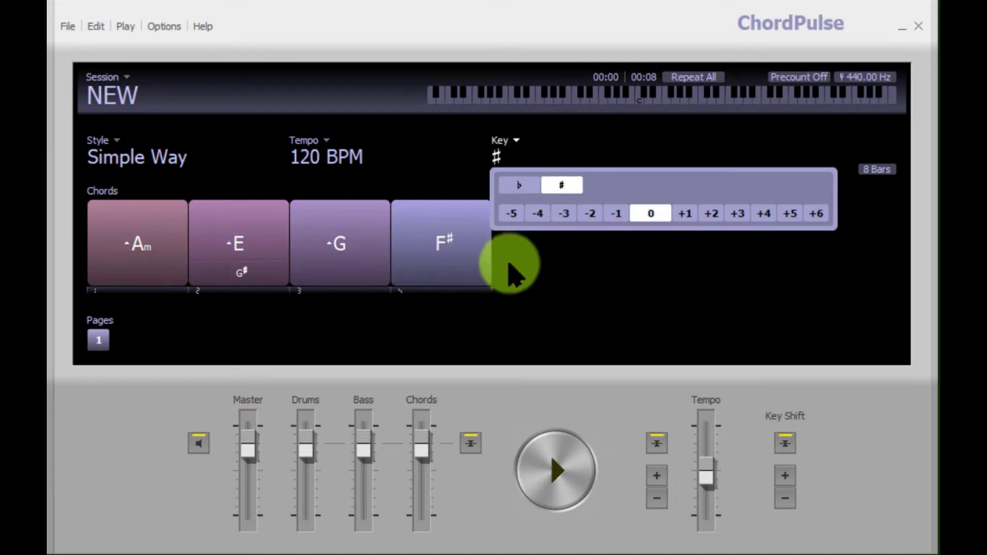
click(543, 265)
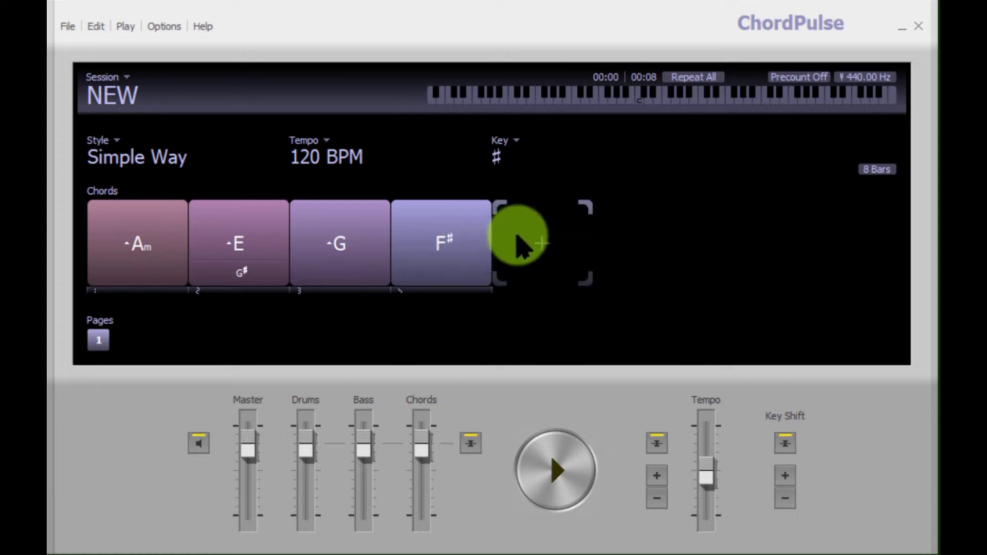
Set the fourth chord to D major over an upward-shifted F♯ bass note.
click(441, 248)
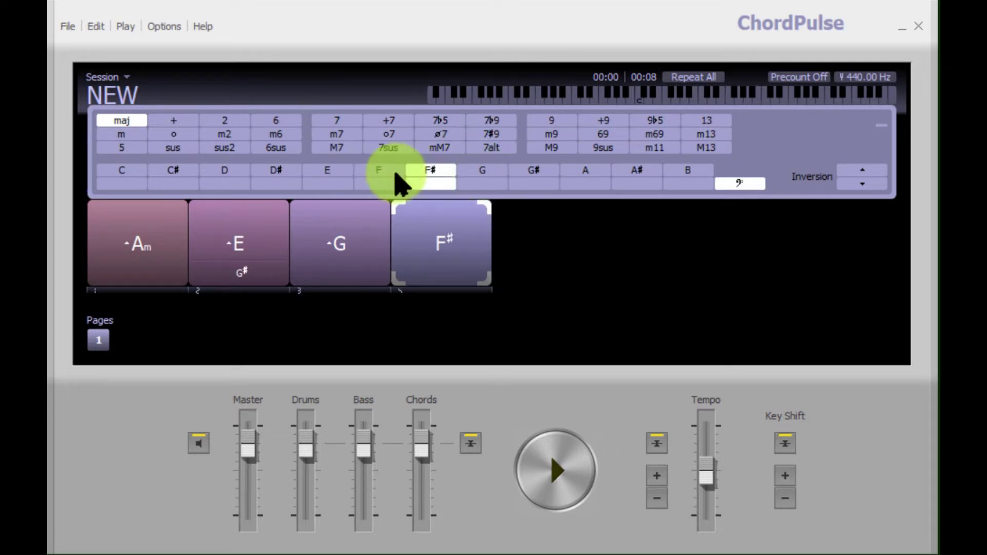
click(230, 175)
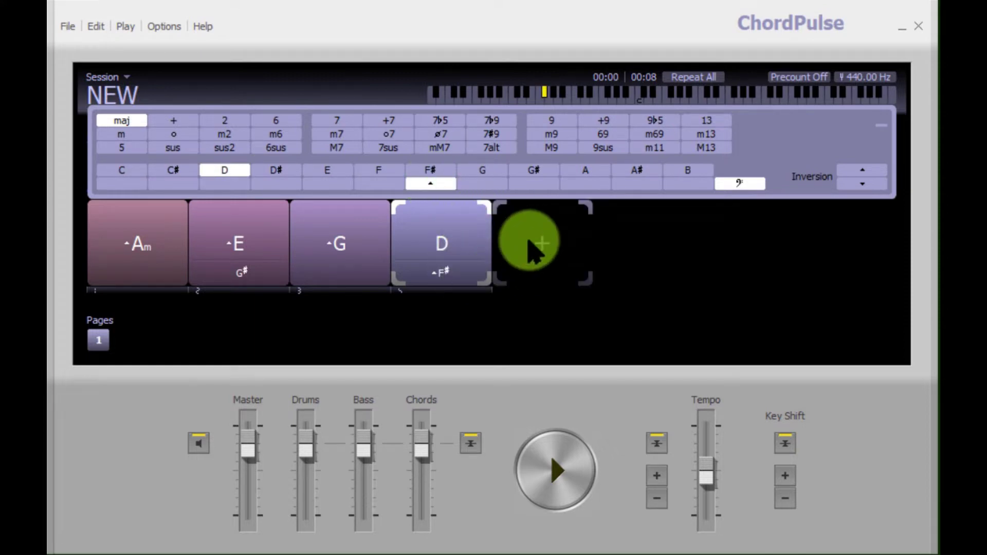
Play the four-chord progression from the start and stop the playback.
key(Home)
click(558, 472)
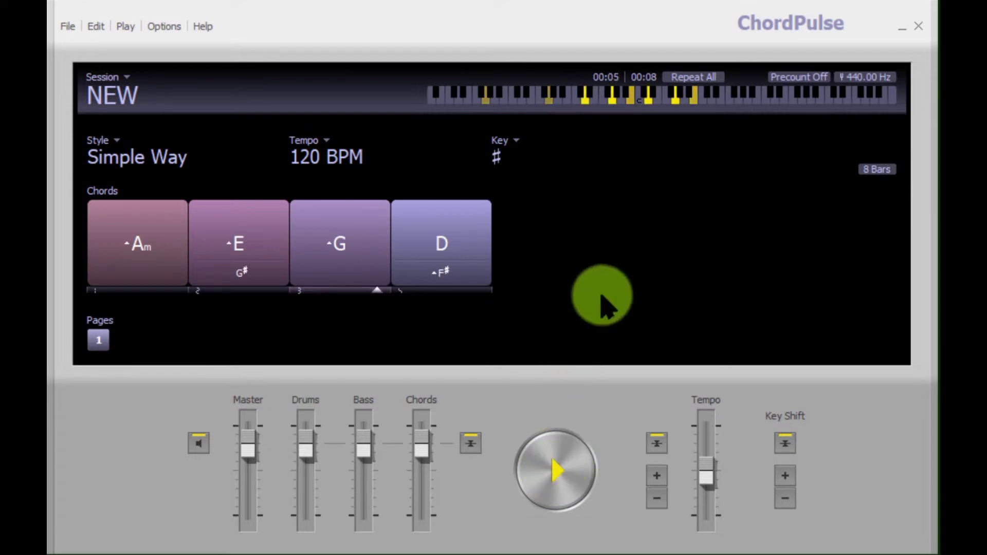
mouse_move(575, 280)
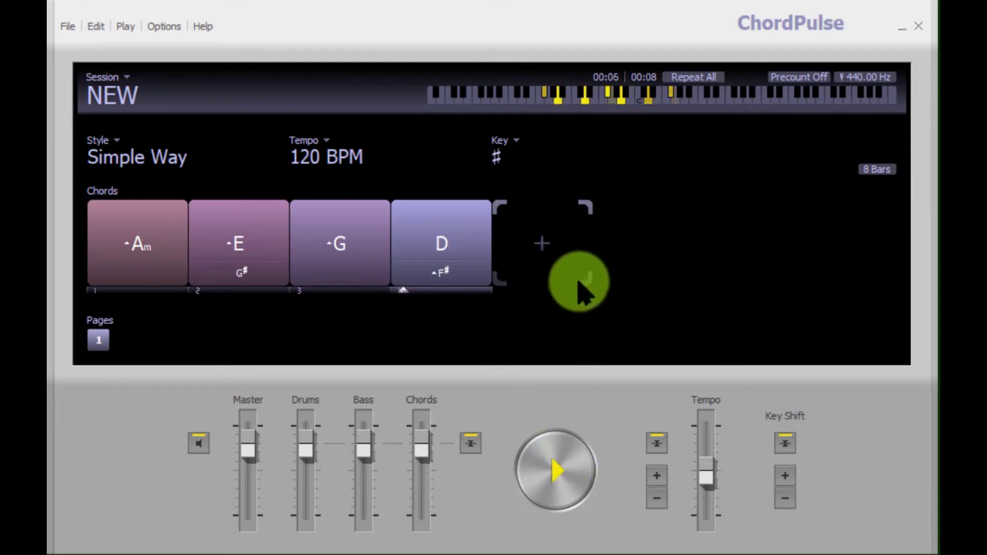
click(582, 445)
mouse_move(506, 249)
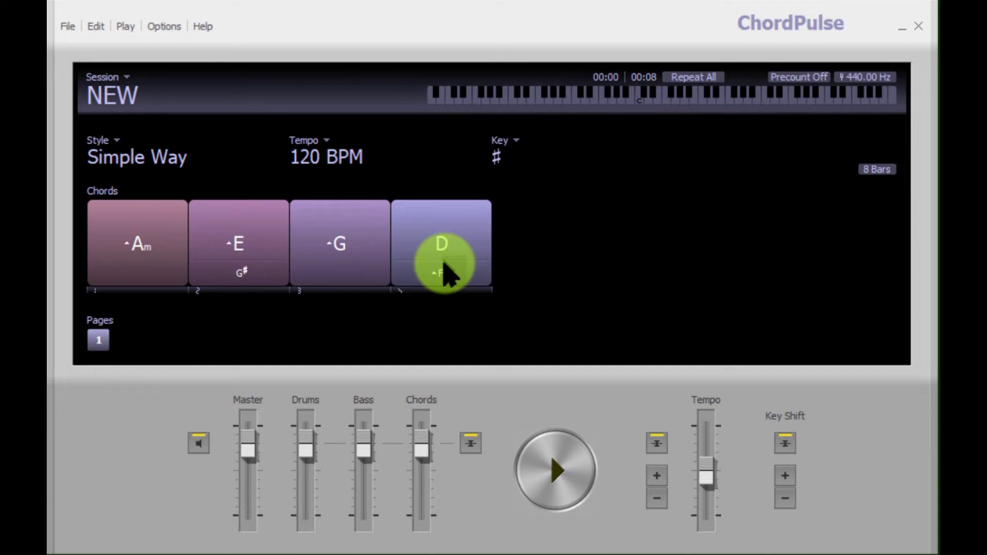
Change the fourth chord to D7, keeping its F♯ bass, and raise its inversion one step.
click(458, 252)
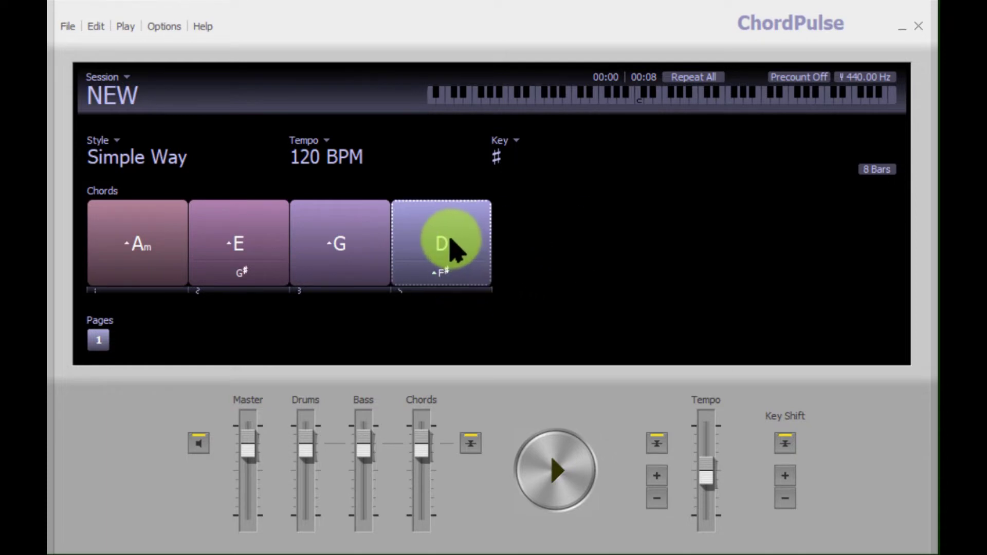
click(335, 123)
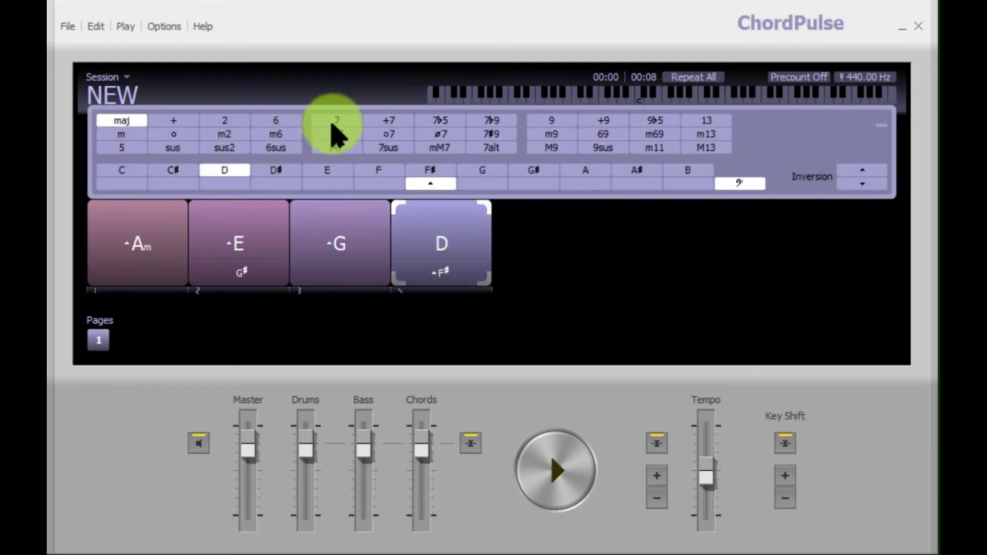
click(335, 123)
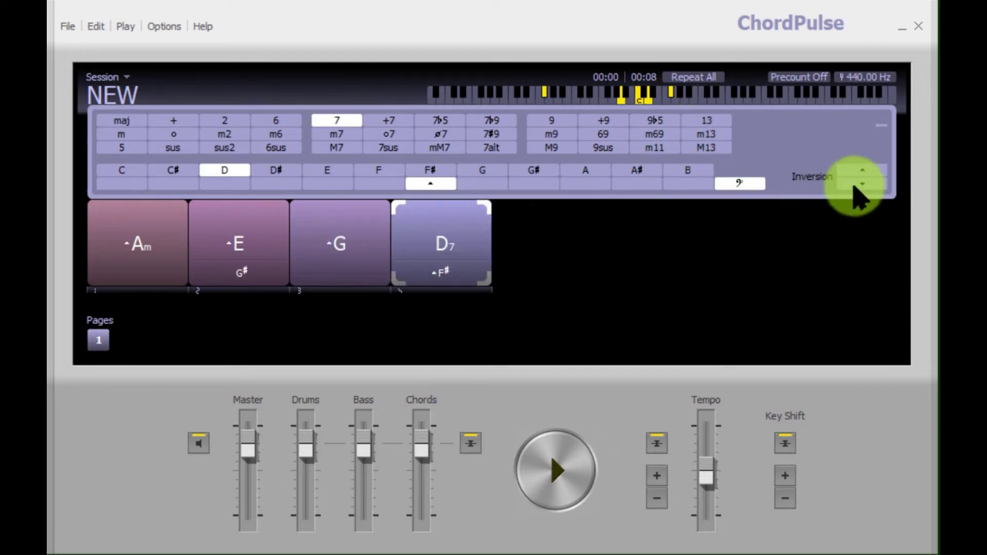
click(863, 172)
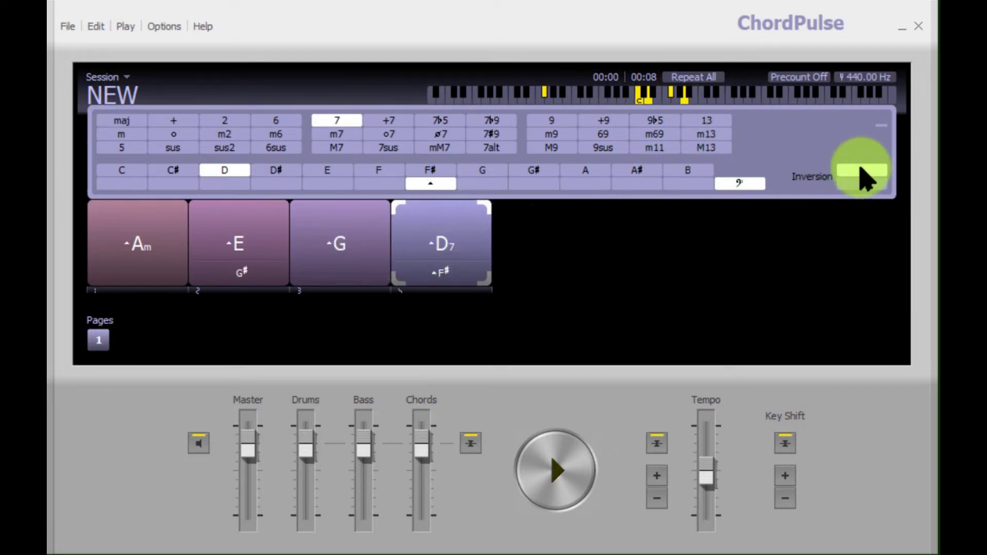
Add an F major chord as the fifth bar, following the D7 over F♯.
click(345, 238)
click(441, 242)
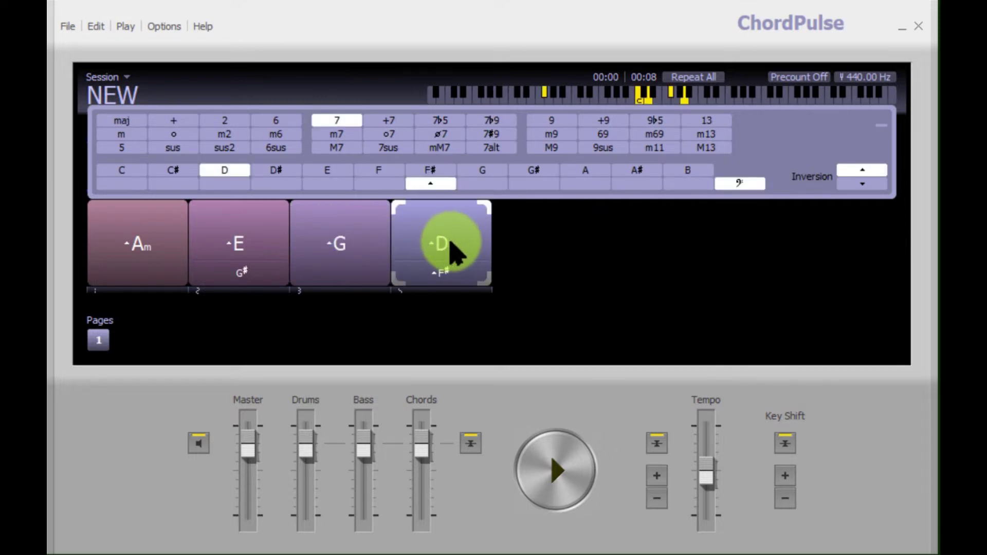
click(540, 250)
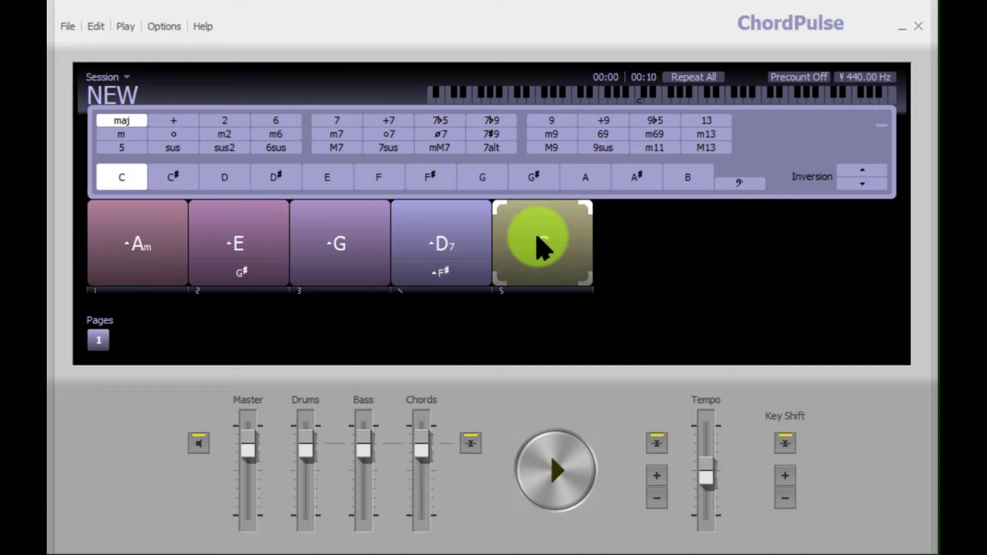
click(402, 180)
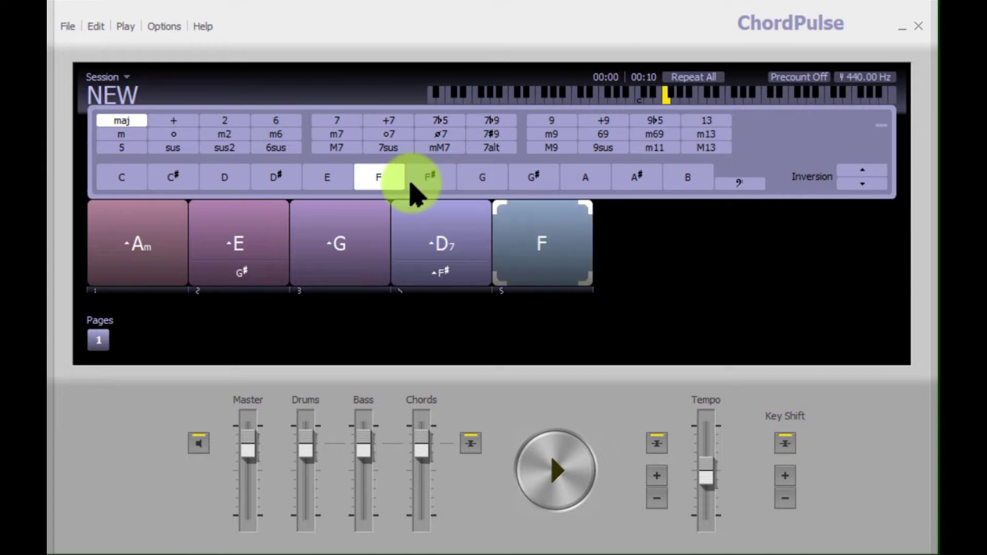
click(547, 252)
click(444, 239)
click(531, 247)
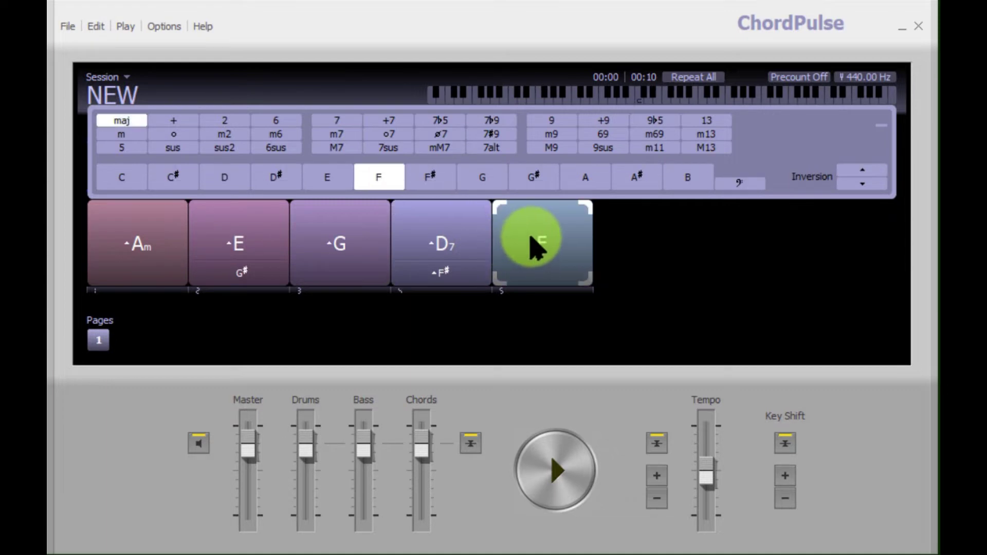
Add an E7 chord as the sixth bar and listen to it after the F chord.
mouse_move(628, 262)
click(675, 265)
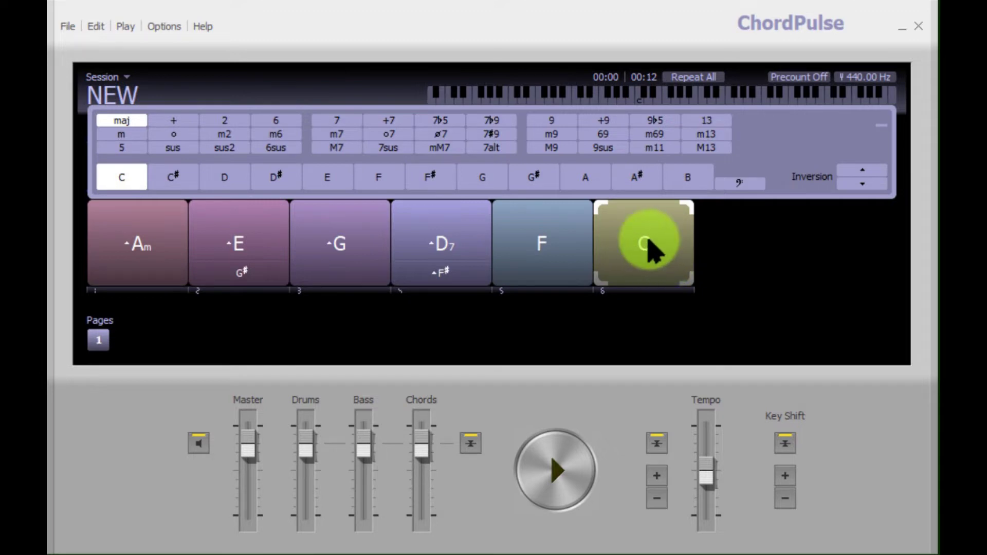
click(649, 246)
click(340, 180)
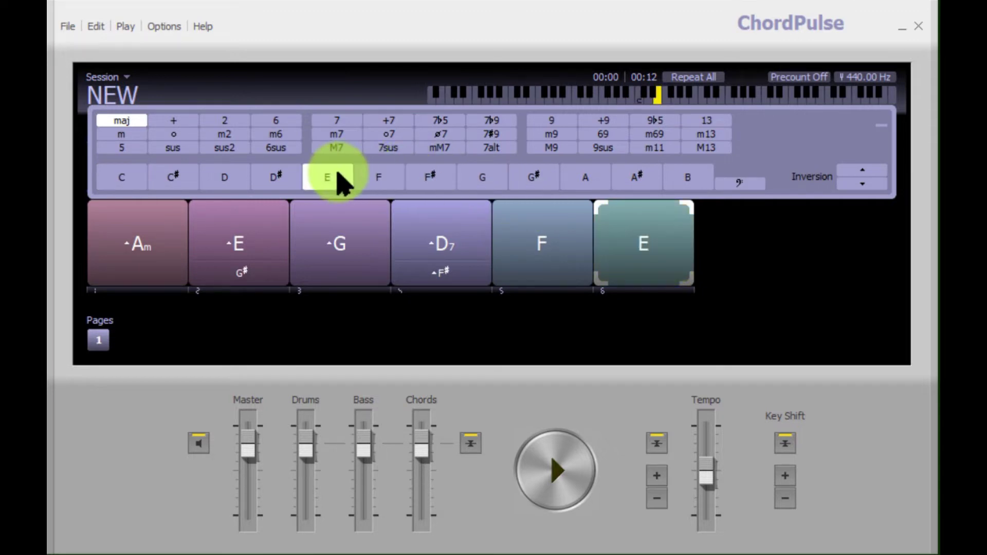
click(343, 123)
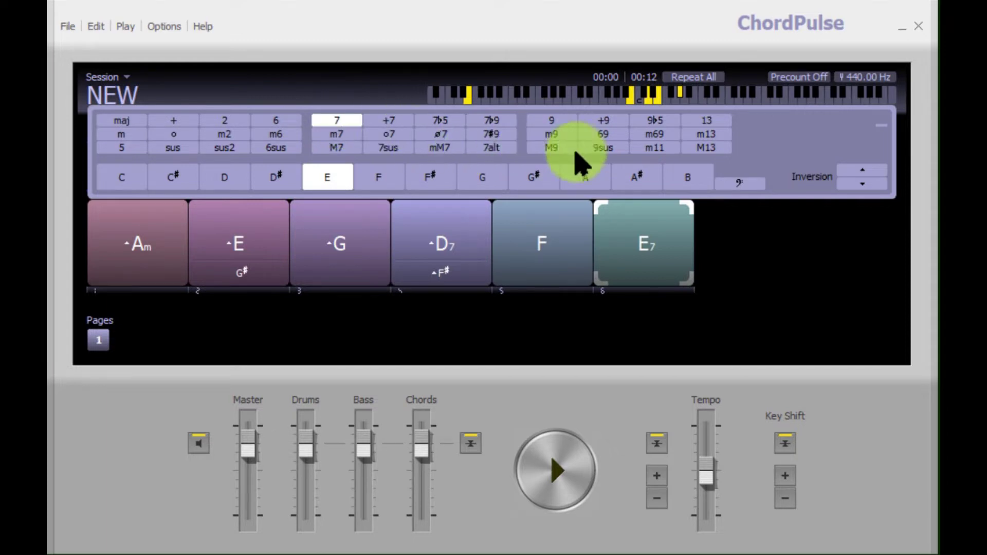
click(527, 220)
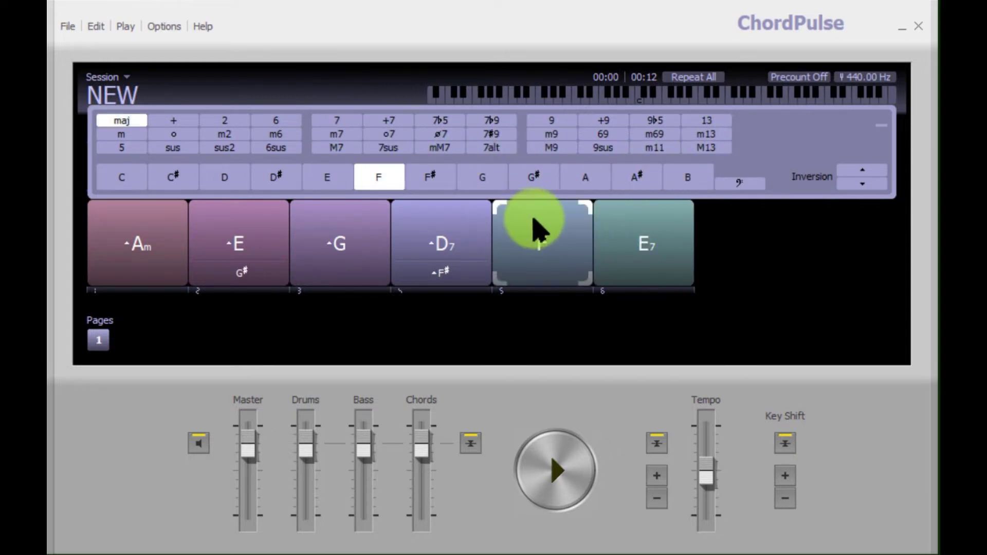
click(638, 234)
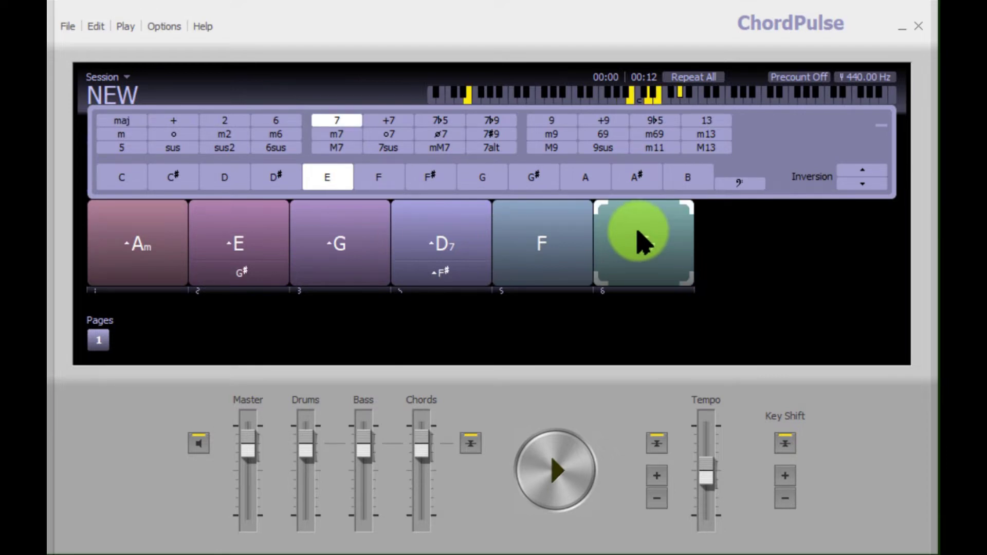
Add a seventh-bar chord with root A and chord type m2.
click(729, 251)
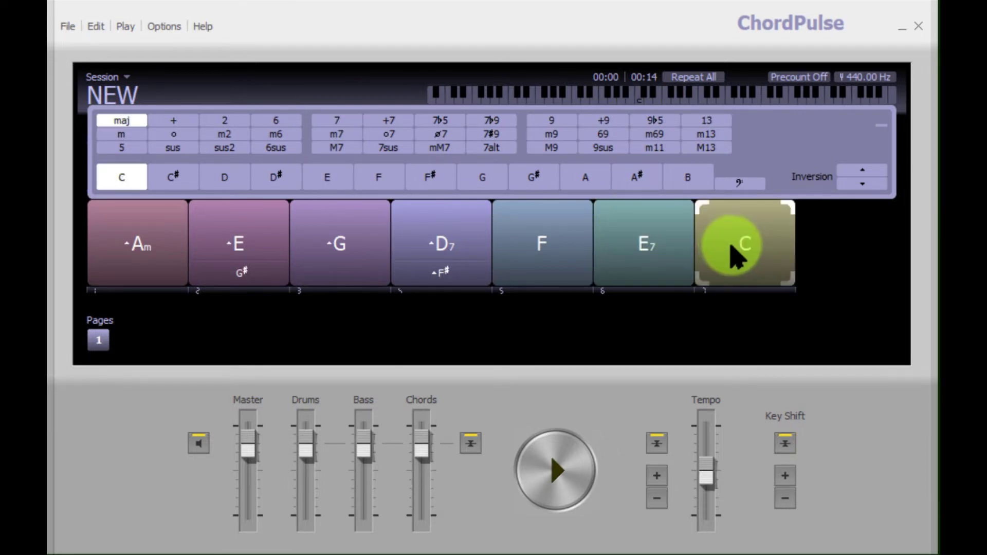
click(760, 256)
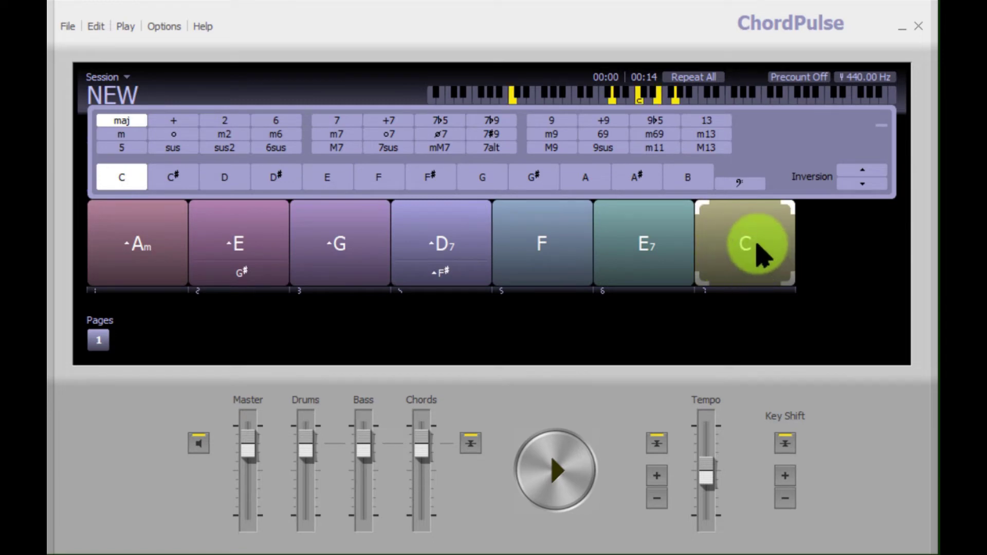
click(591, 181)
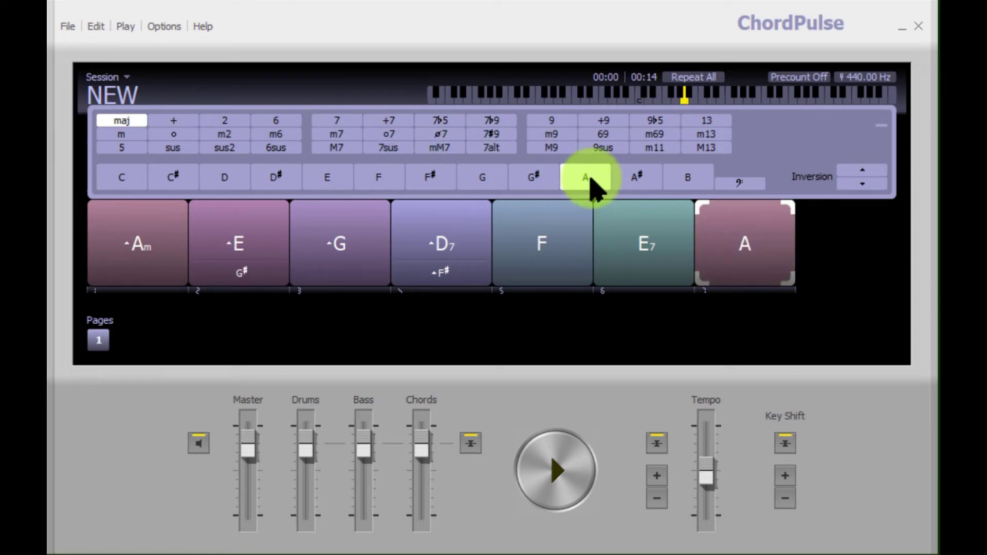
click(122, 135)
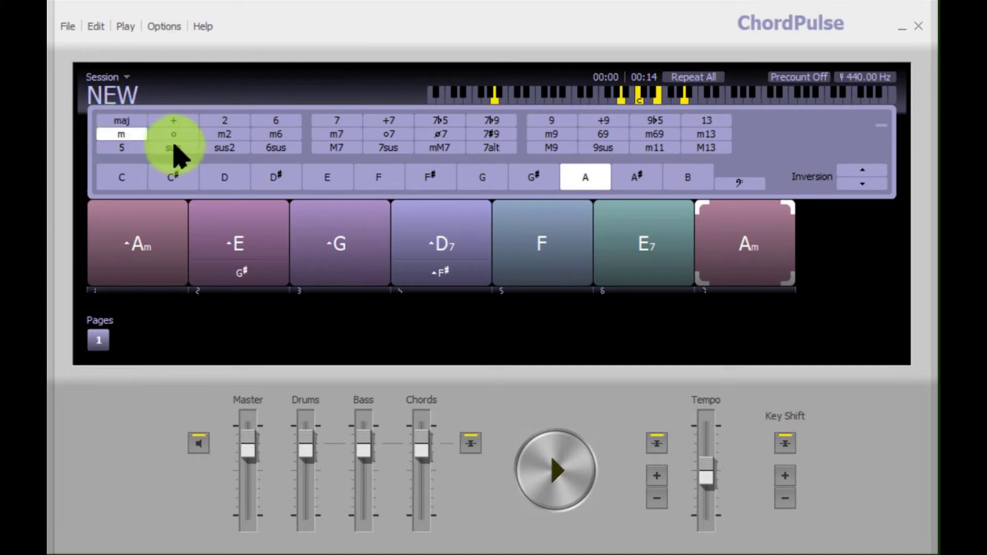
click(226, 135)
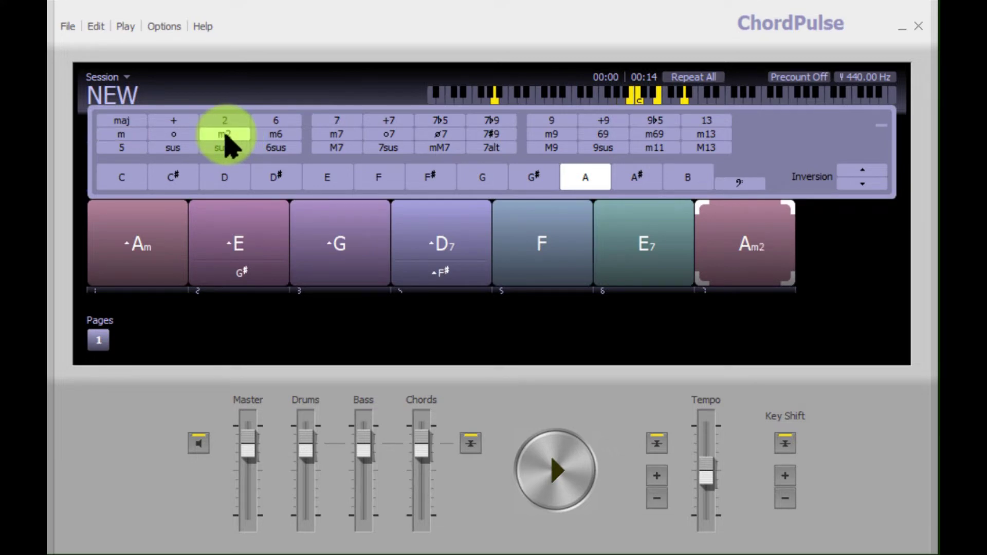
Add an E7 chord as the eighth bar, play the eight-bar progression and stop the playback.
click(847, 247)
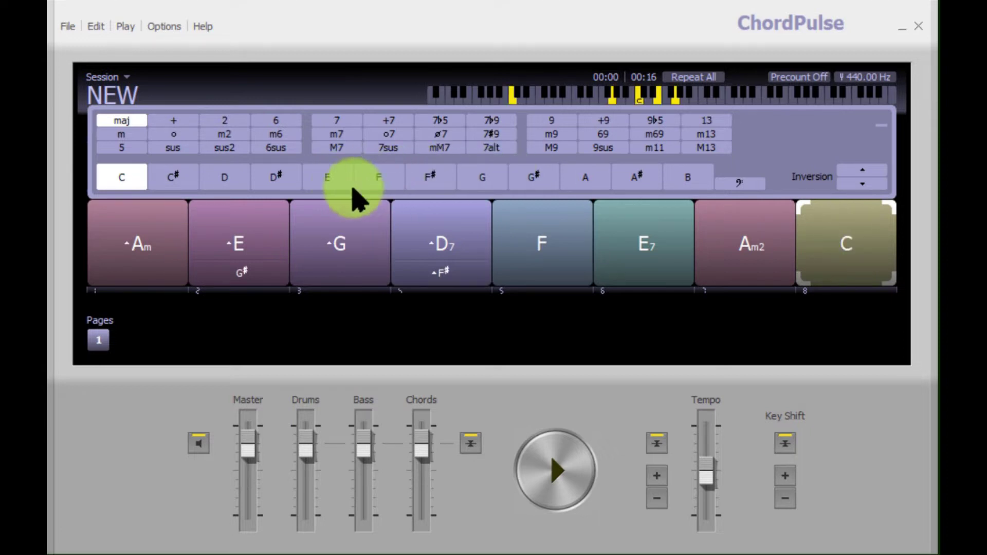
click(328, 178)
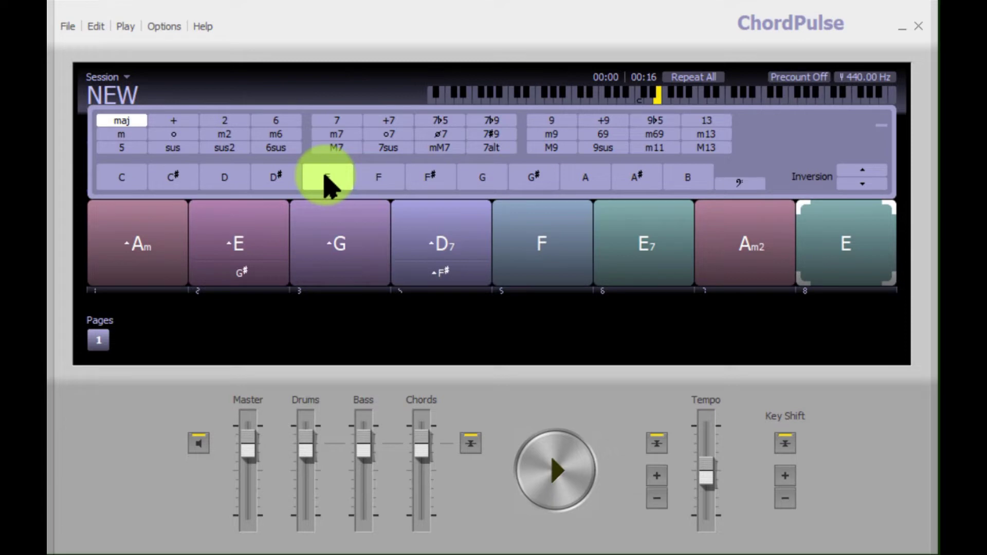
click(337, 122)
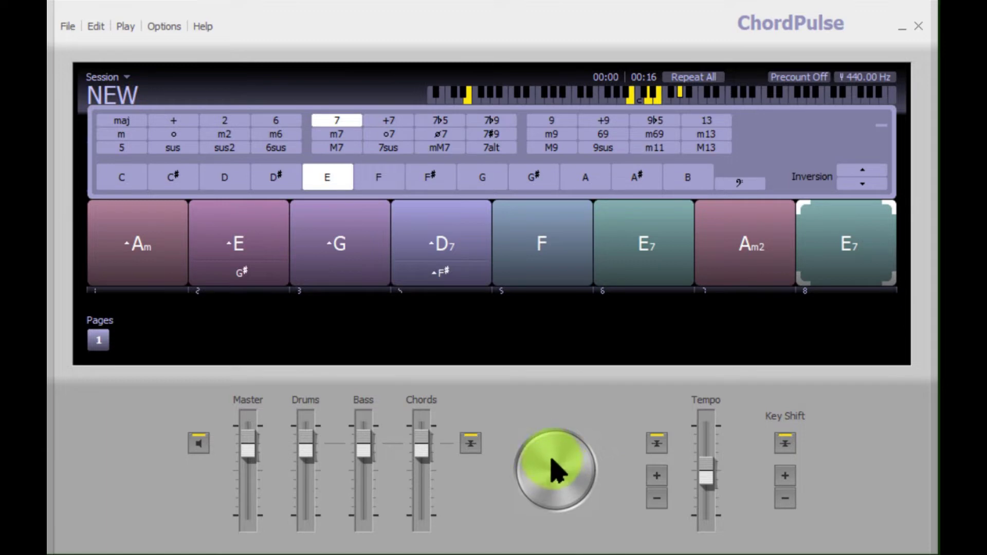
click(558, 473)
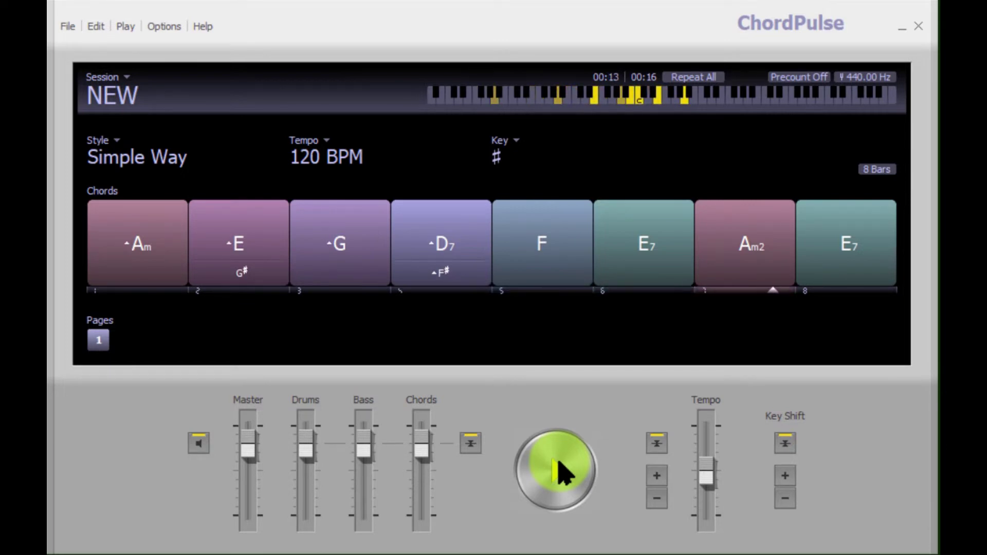
click(558, 469)
Split the E7 chord in the eighth bar into two halves.
click(847, 238)
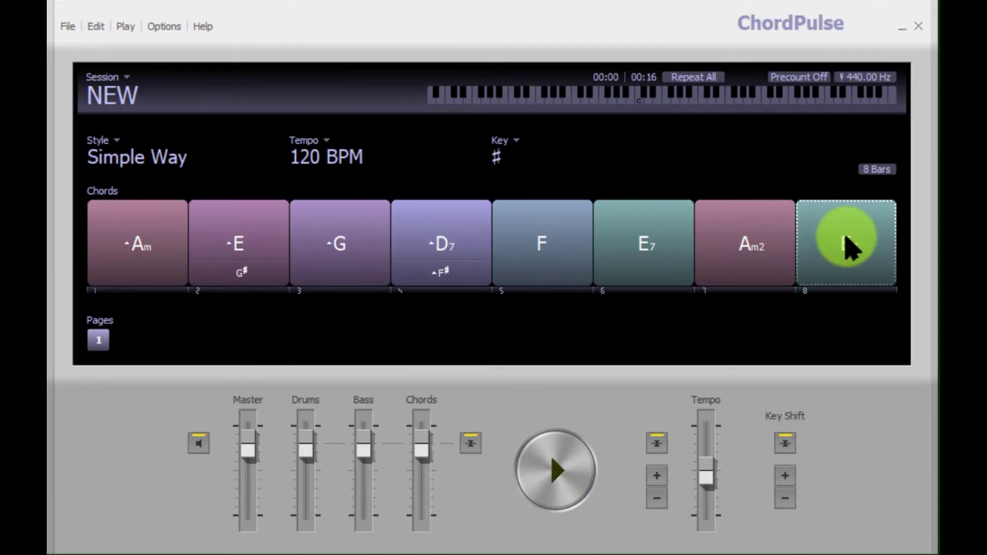
right_click(864, 234)
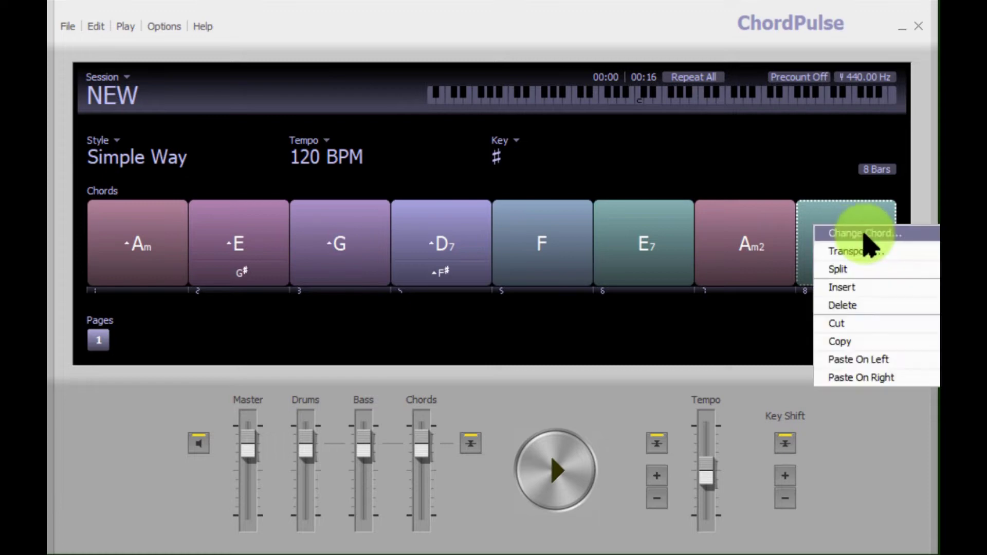
click(846, 270)
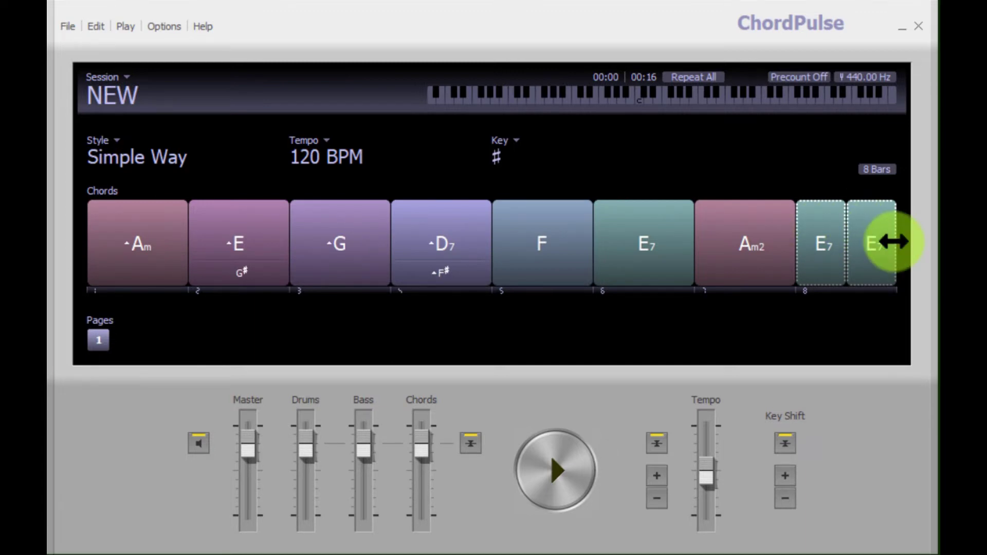
Try shortening the two E7 chords in the eighth bar and adding a C chord in the freed space.
drag(891, 239, 845, 241)
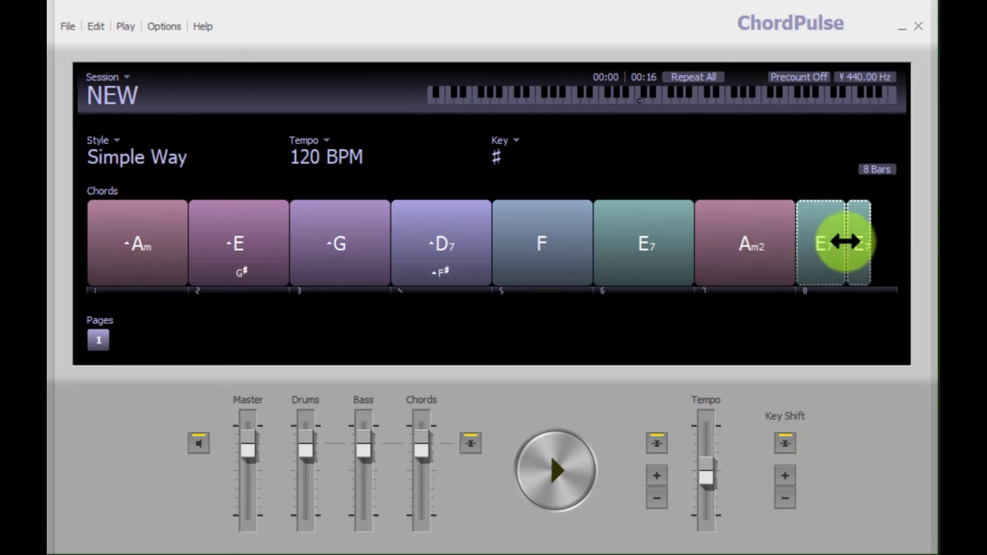
mouse_move(844, 241)
mouse_down()
mouse_move(816, 243)
mouse_move(851, 237)
mouse_move(856, 253)
mouse_up()
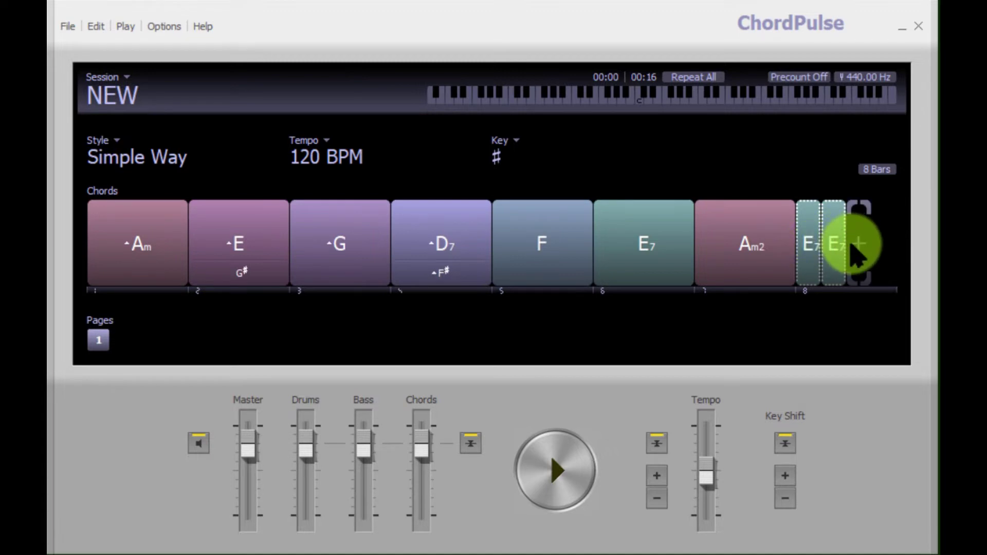
click(859, 246)
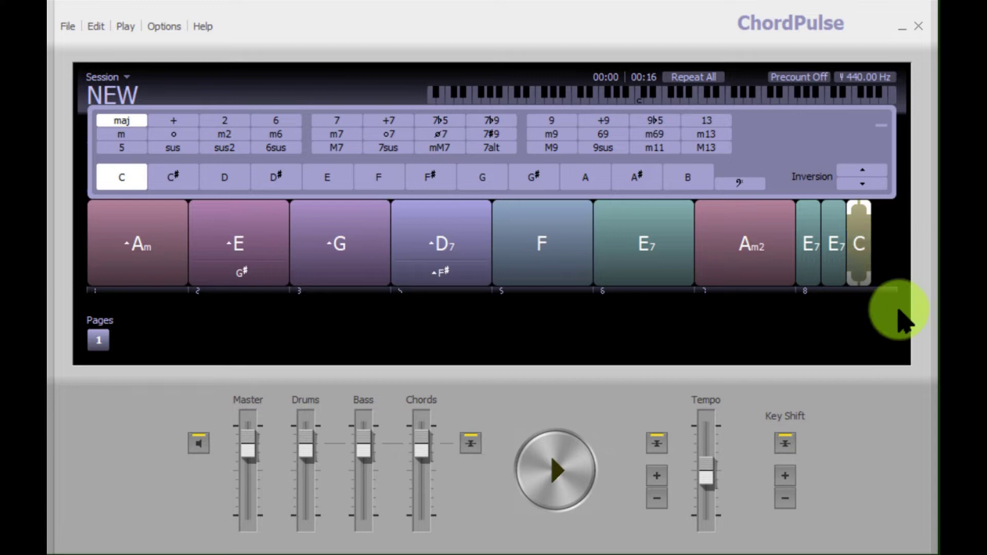
click(923, 265)
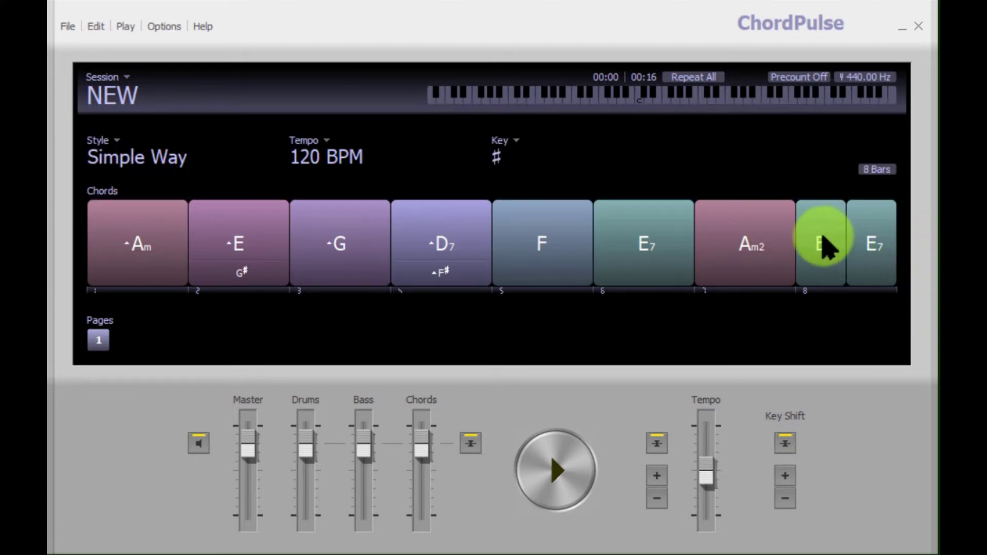
Split both E7 halves of the eighth bar again so the bar holds four equal E7 chords.
right_click(823, 238)
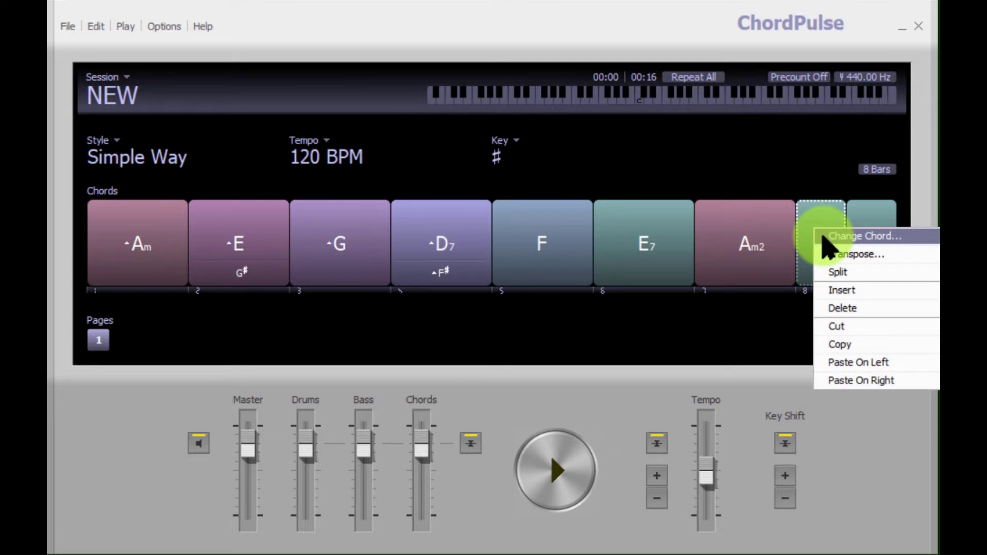
click(856, 268)
click(875, 242)
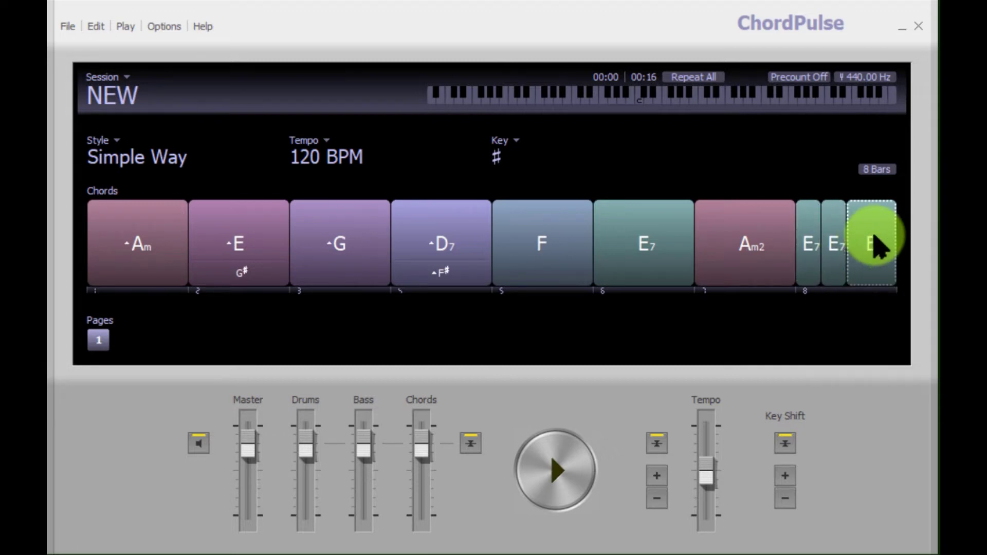
right_click(874, 242)
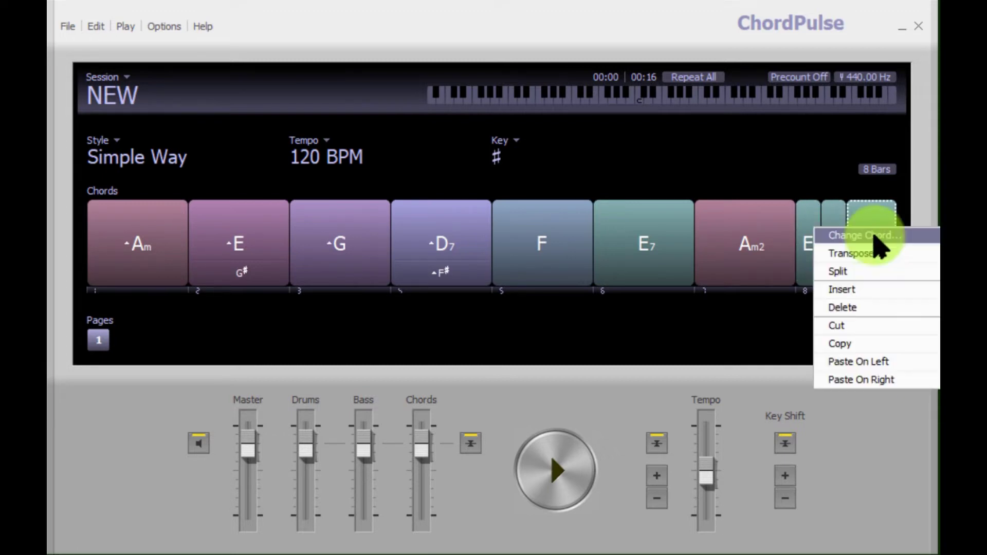
click(857, 273)
Raise the inversion of the eighth bar's second E7 by two steps, play from the seventh bar and stop the playback.
click(835, 240)
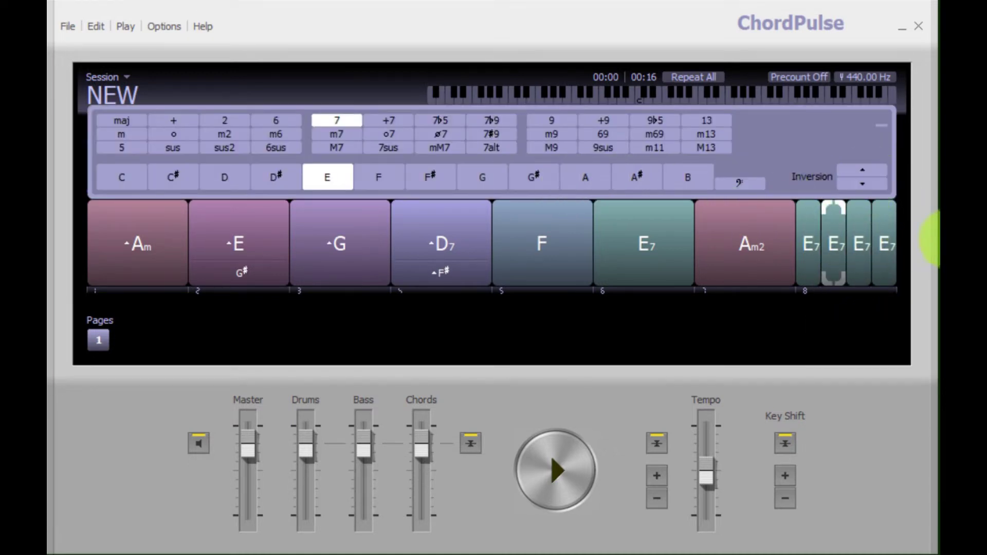
click(864, 171)
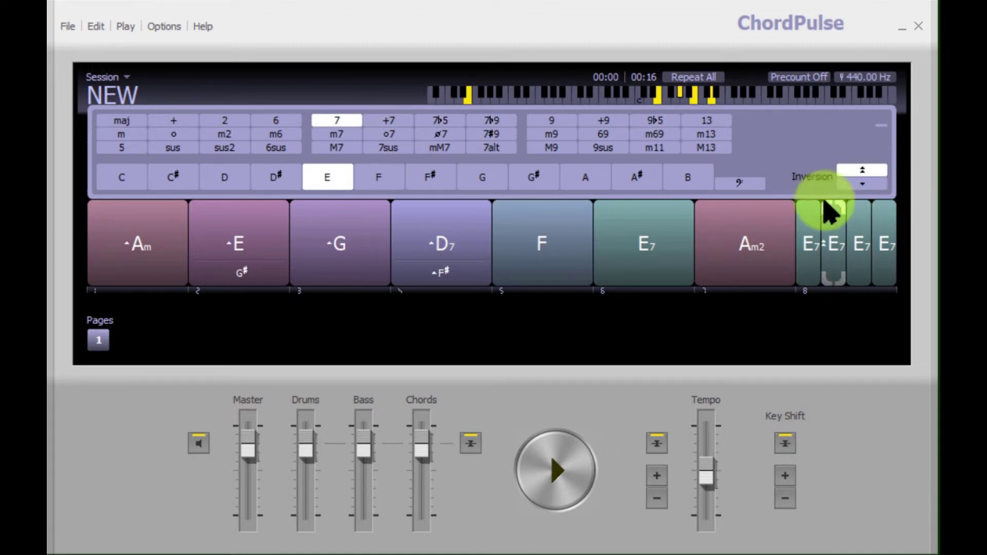
click(862, 257)
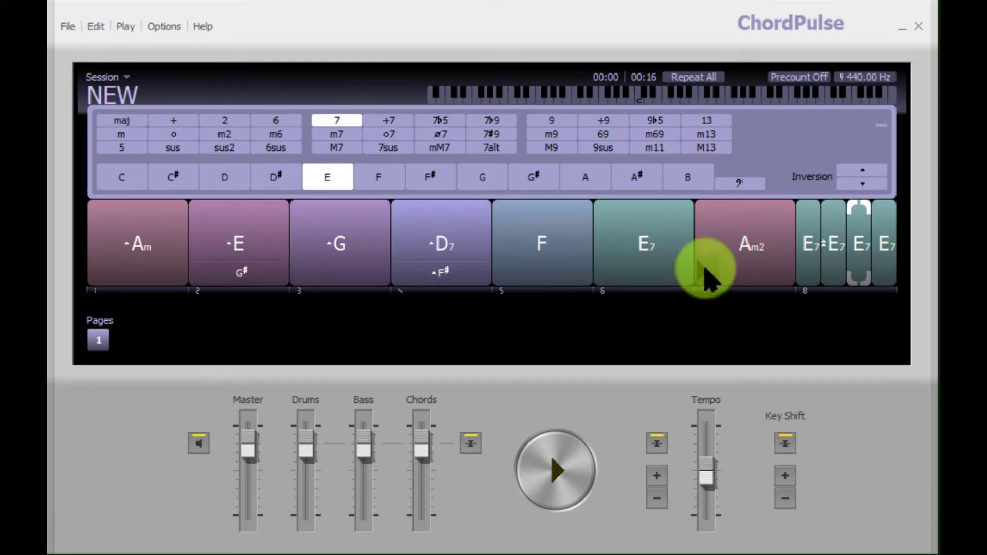
key(space)
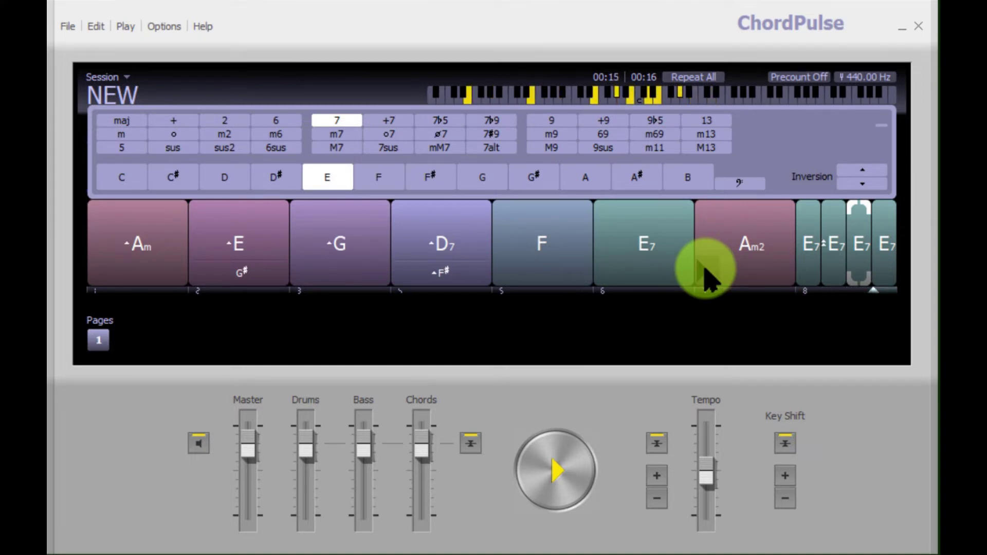
key(space)
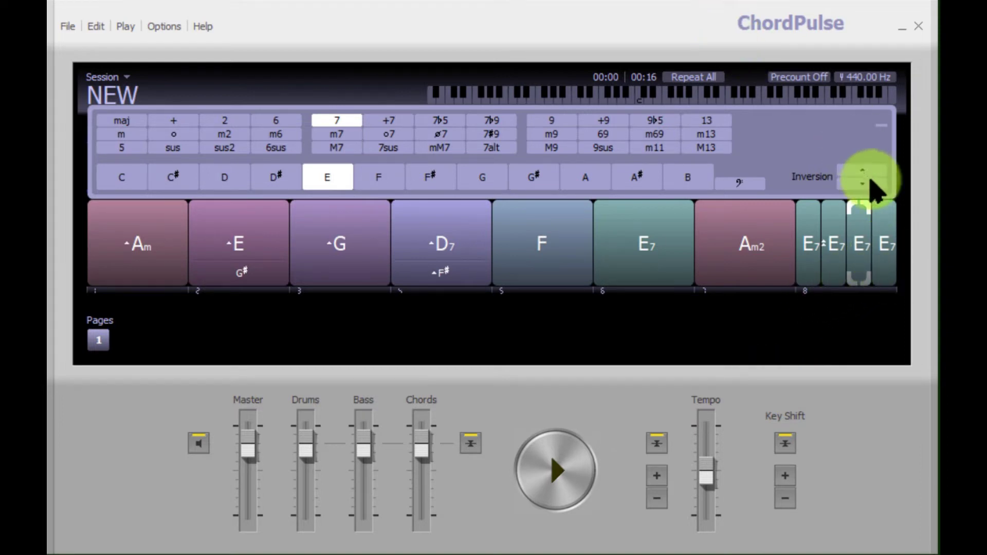
Change the last E7 of the eighth bar to B7 and finish the chord edit.
click(891, 261)
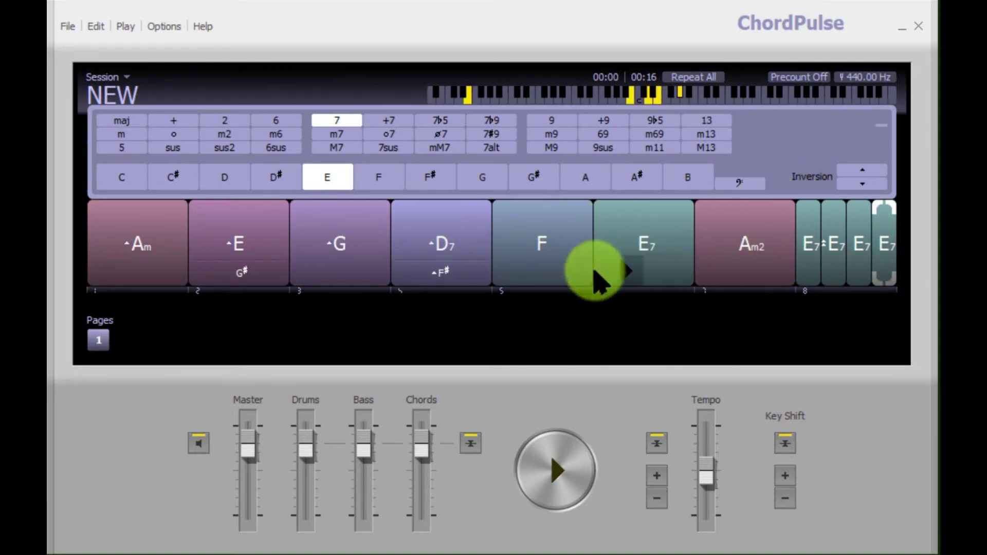
key(b)
key(Return)
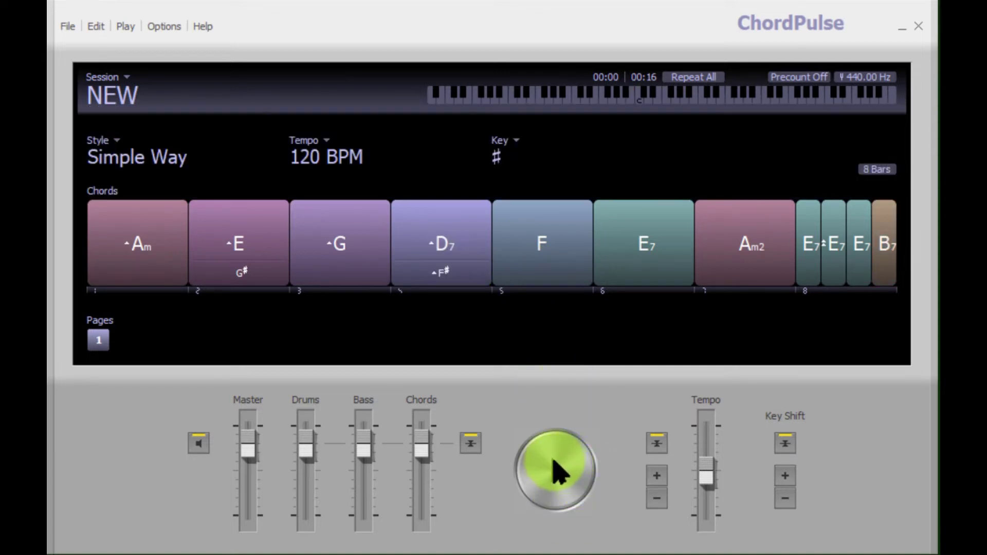
Play the progression and audition the Rock styles Rock & Roll, Rock Base, Rock Base B, Rock Base C, Rock Base D and Slow Rock.
click(143, 160)
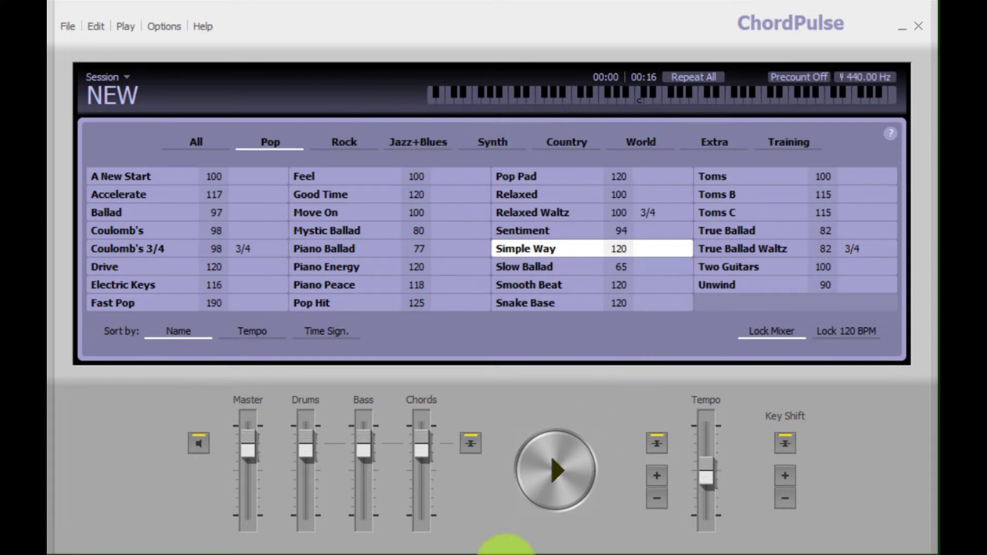
click(558, 486)
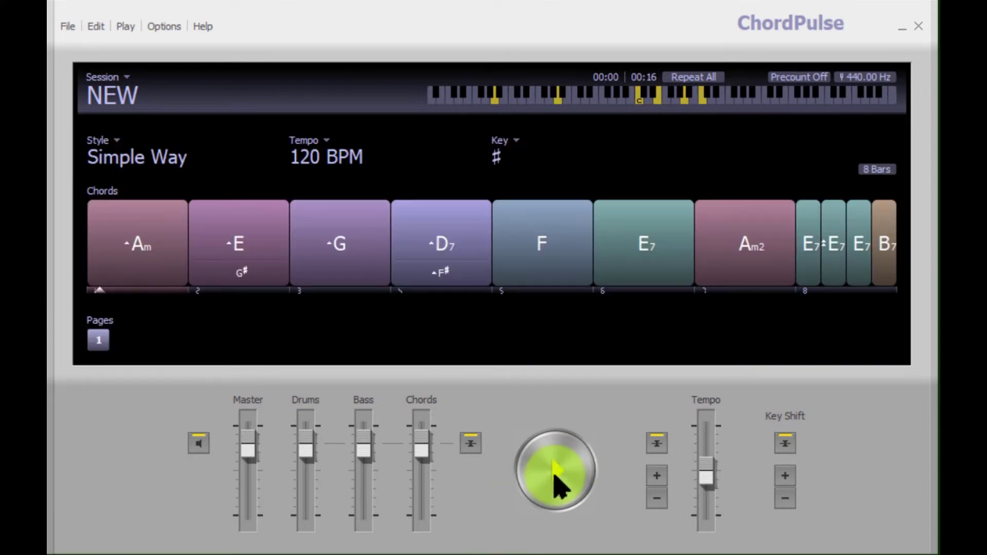
click(144, 155)
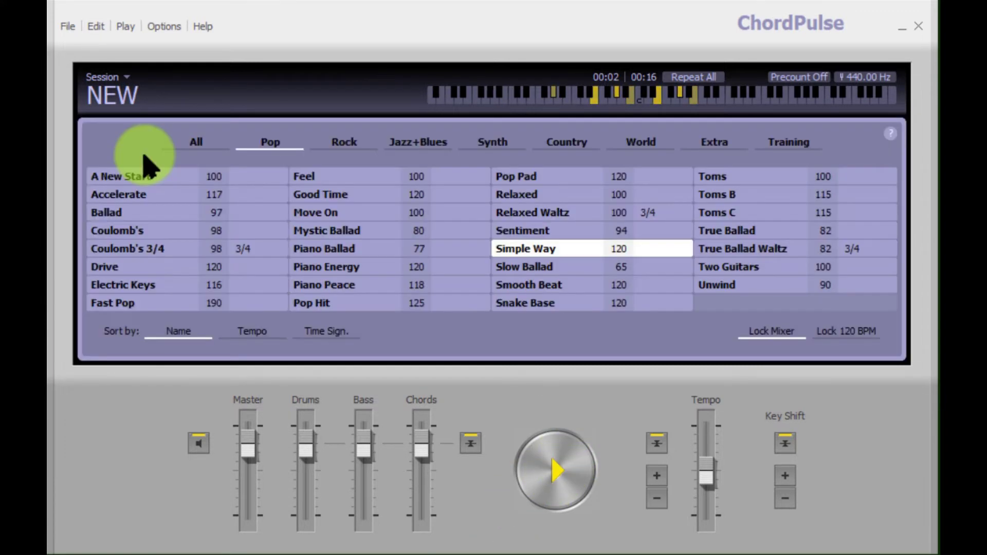
click(342, 149)
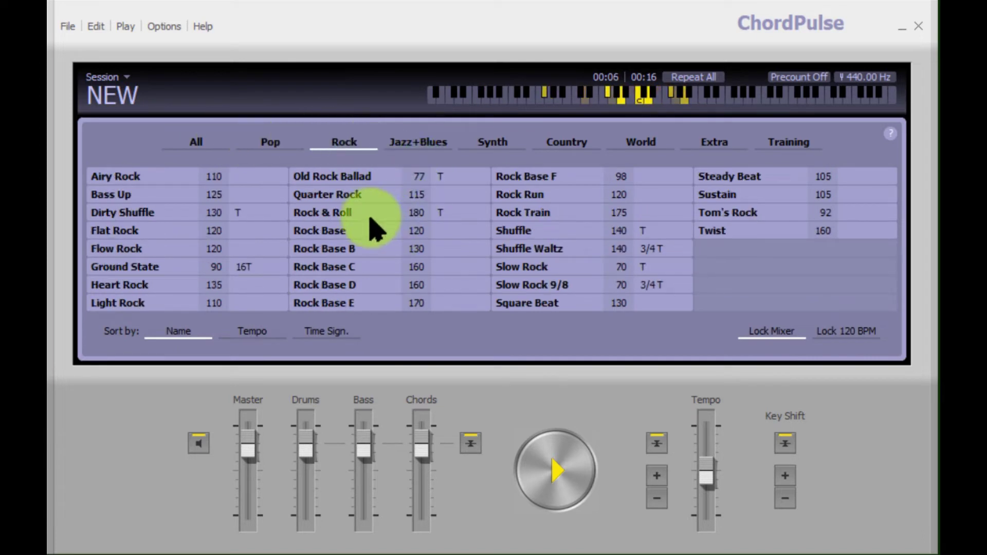
click(373, 218)
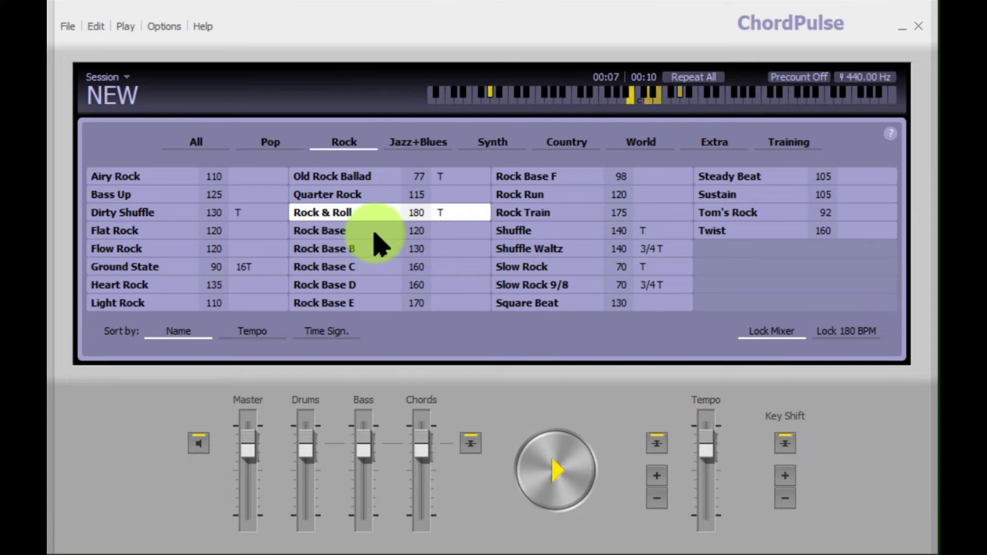
click(374, 233)
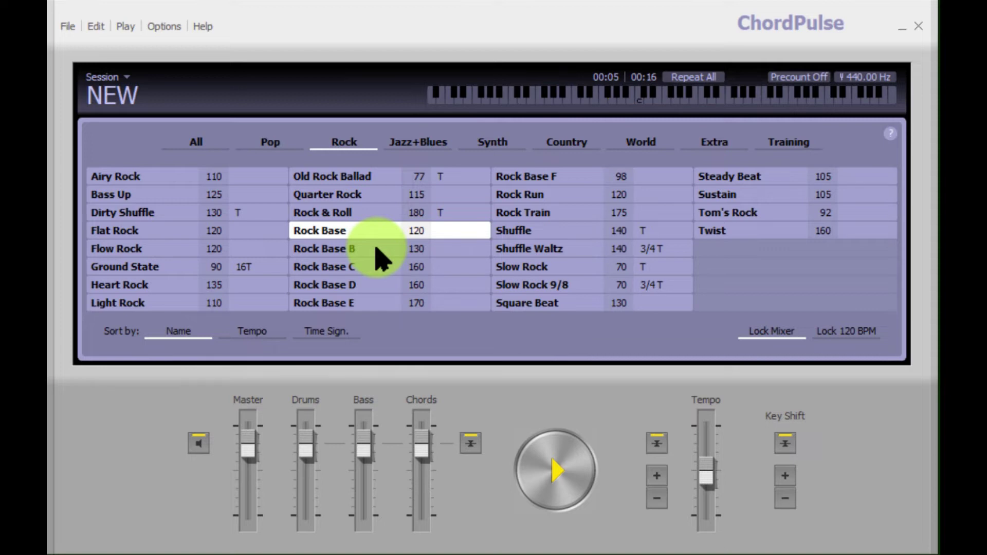
click(381, 252)
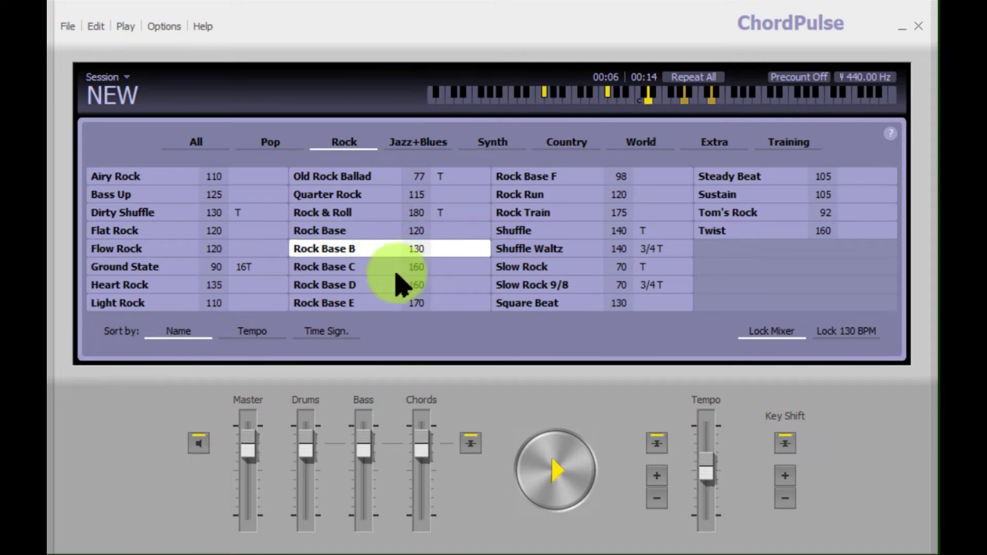
click(382, 265)
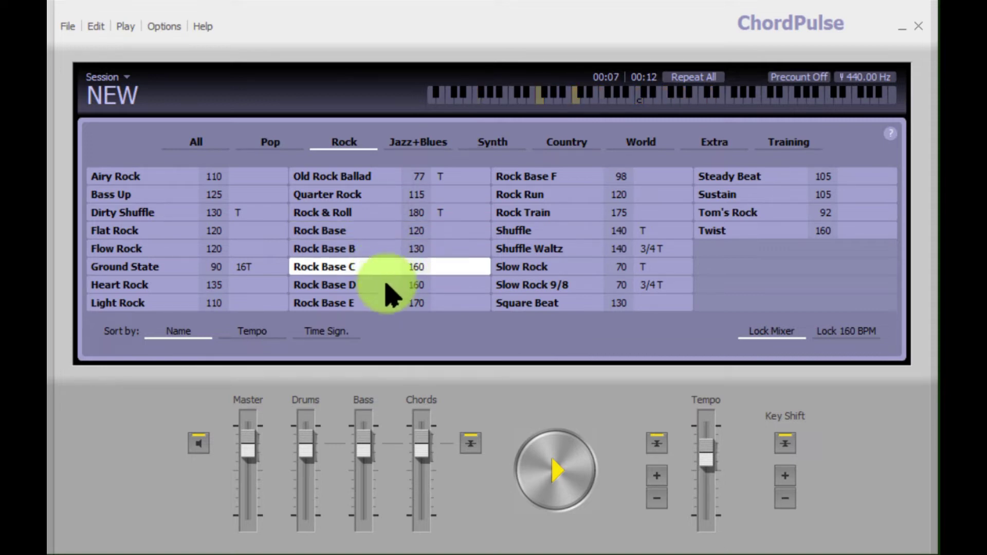
click(374, 287)
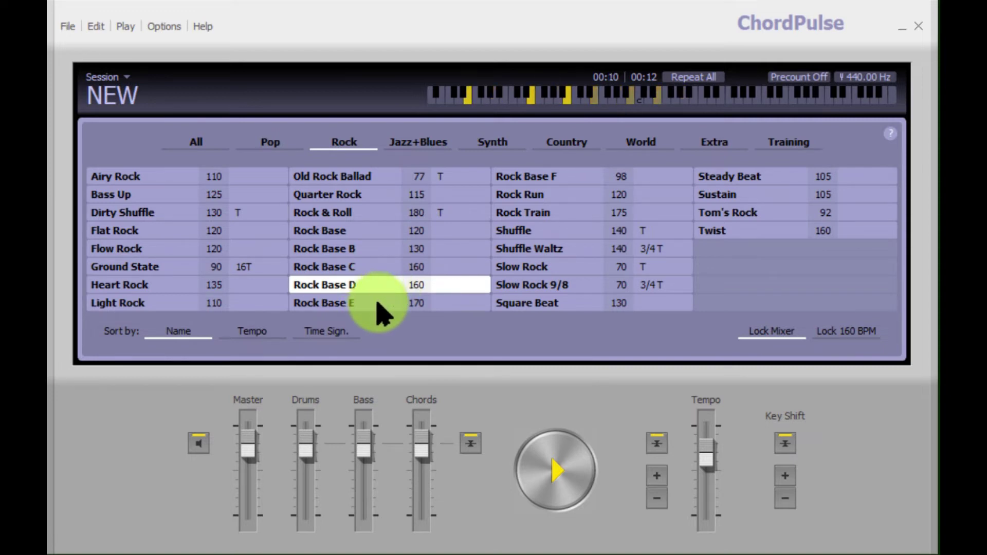
click(578, 266)
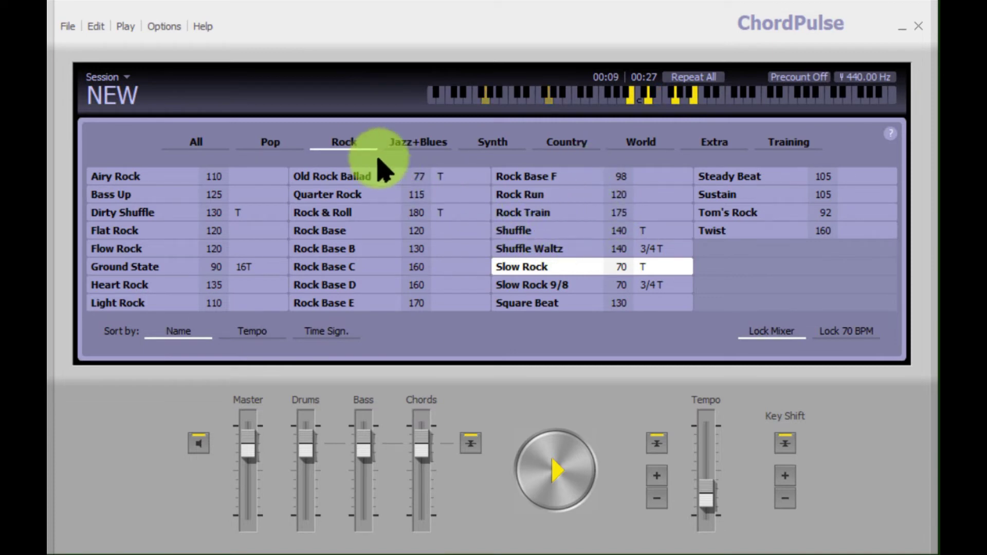
Audition the Jazz+Blues styles Happy Blues, Jazz Pop Fusion and Swing.
click(427, 147)
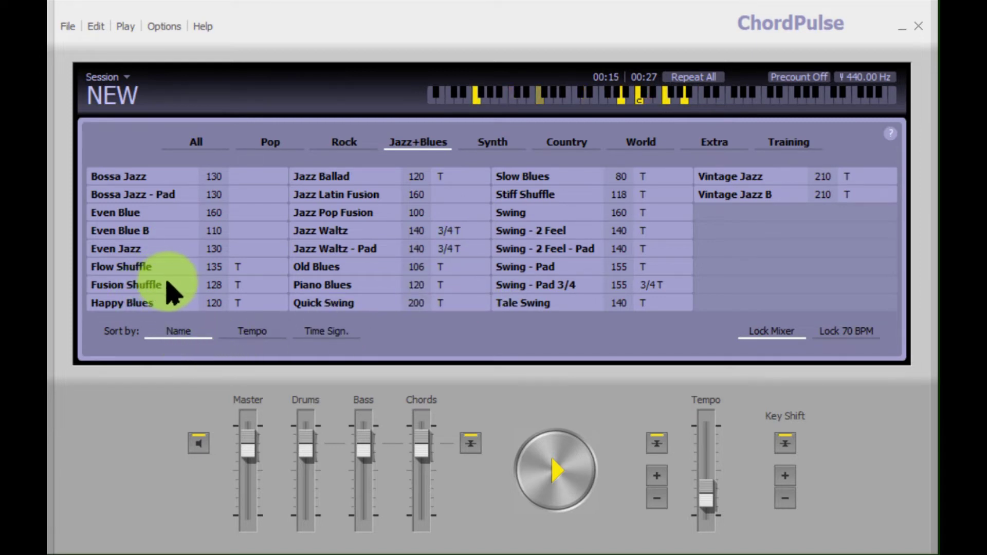
click(166, 305)
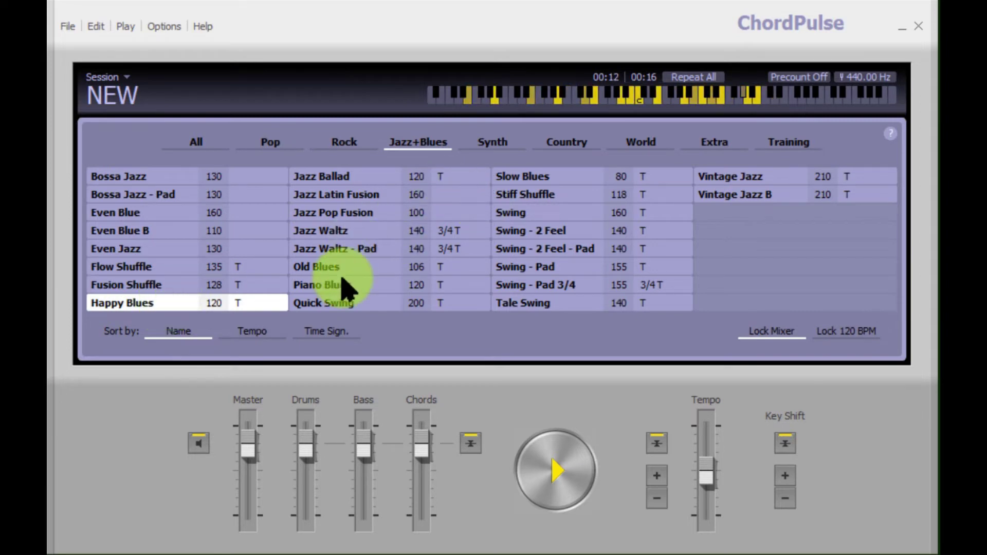
click(370, 212)
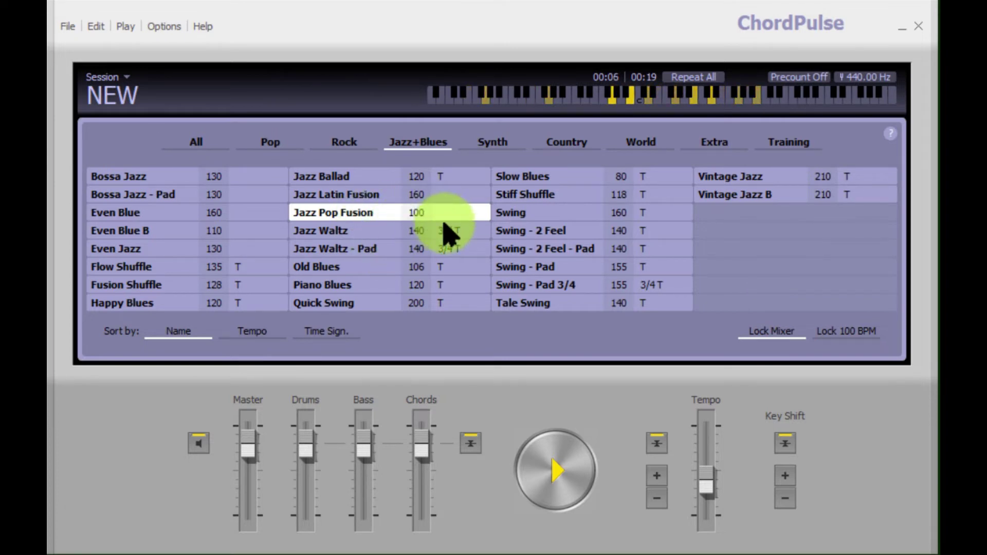
click(546, 212)
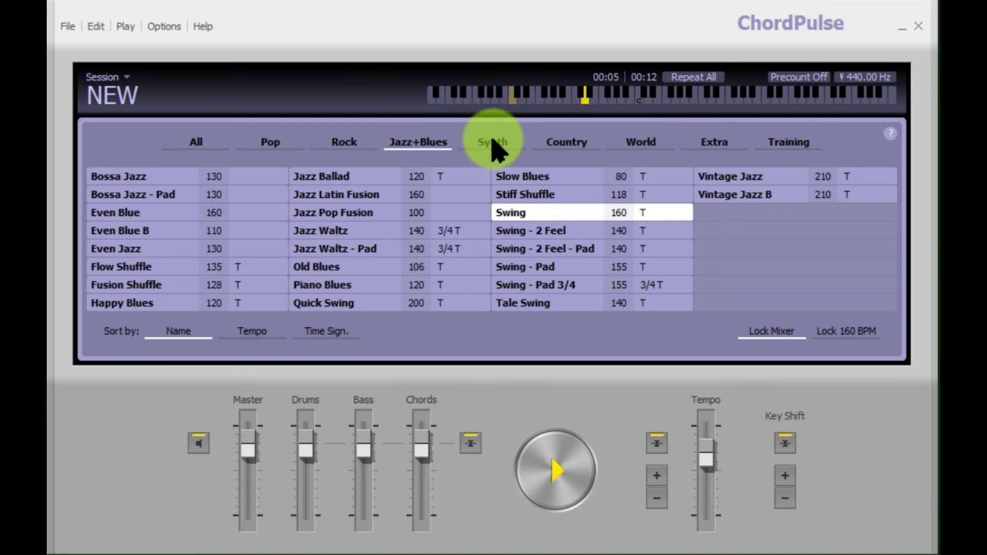
Audition the Extra style Funk Base and set the session's style to Funk Base B.
click(714, 146)
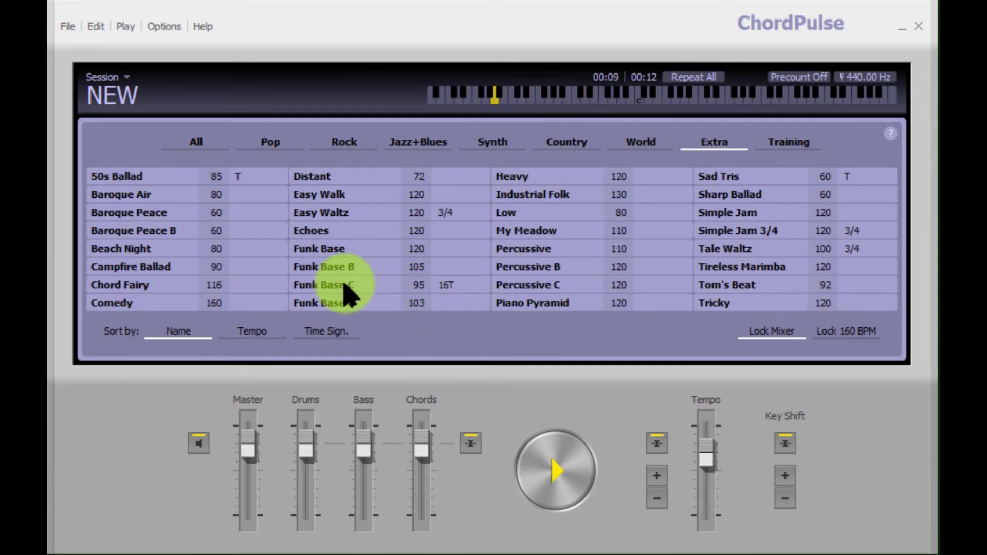
click(353, 249)
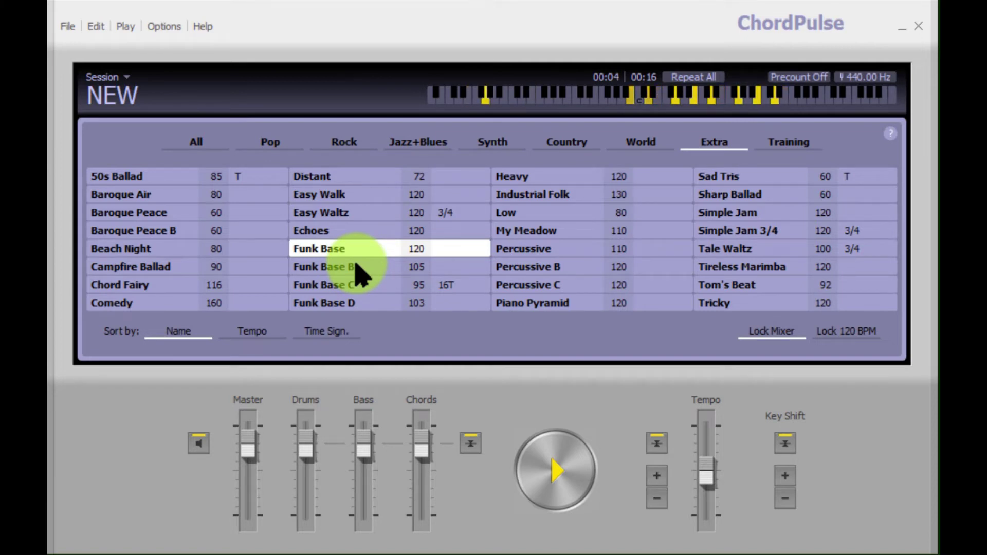
click(355, 266)
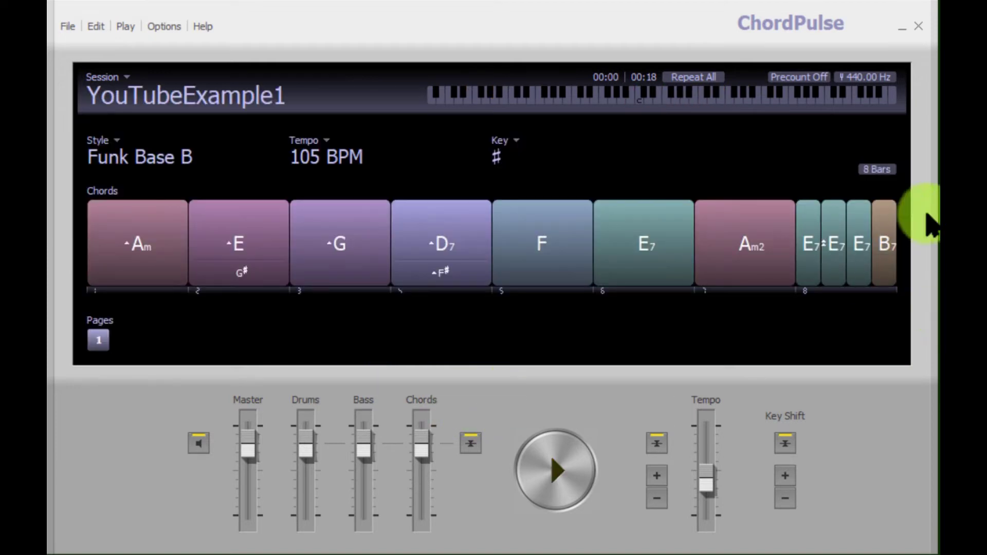
Play the progression from the eighth bar and stop the playback.
click(829, 293)
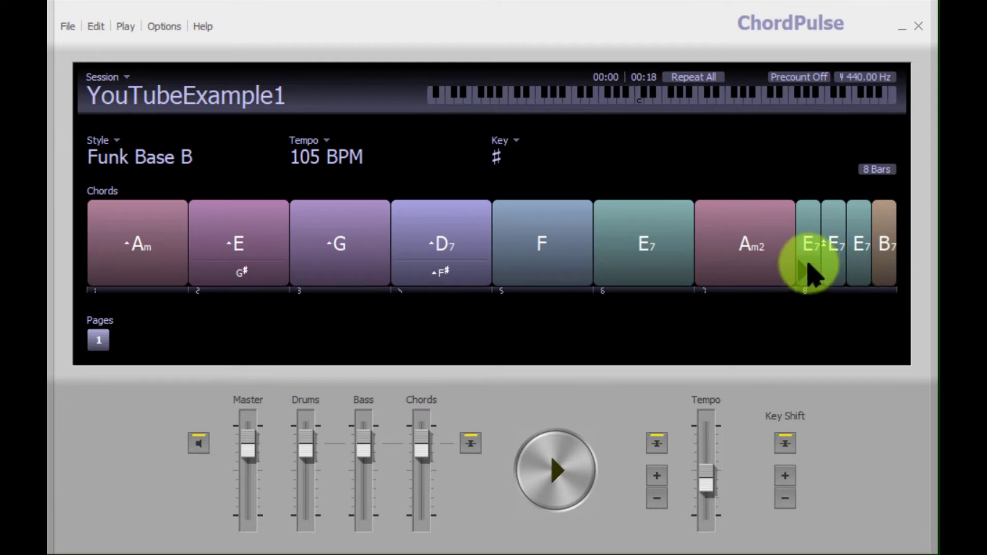
click(808, 280)
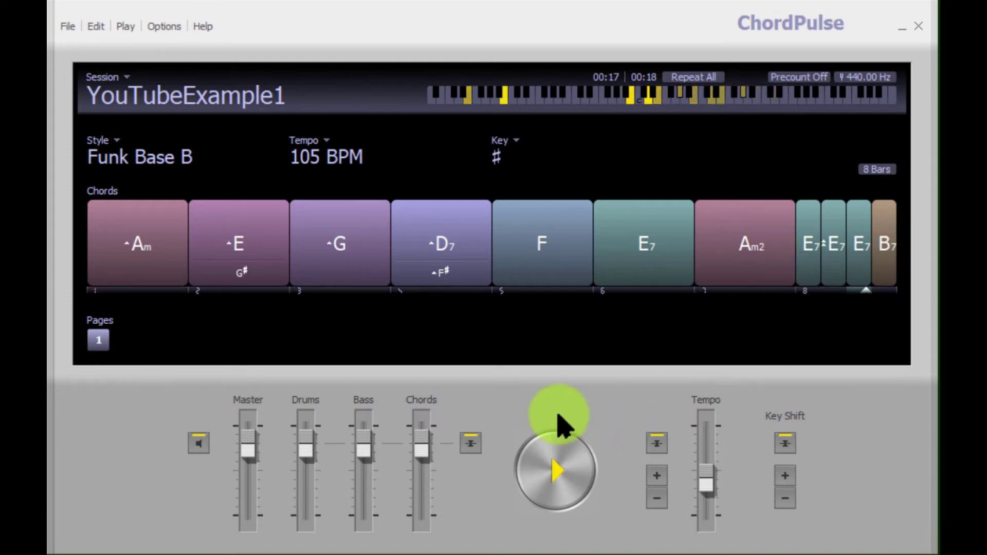
click(560, 467)
click(798, 301)
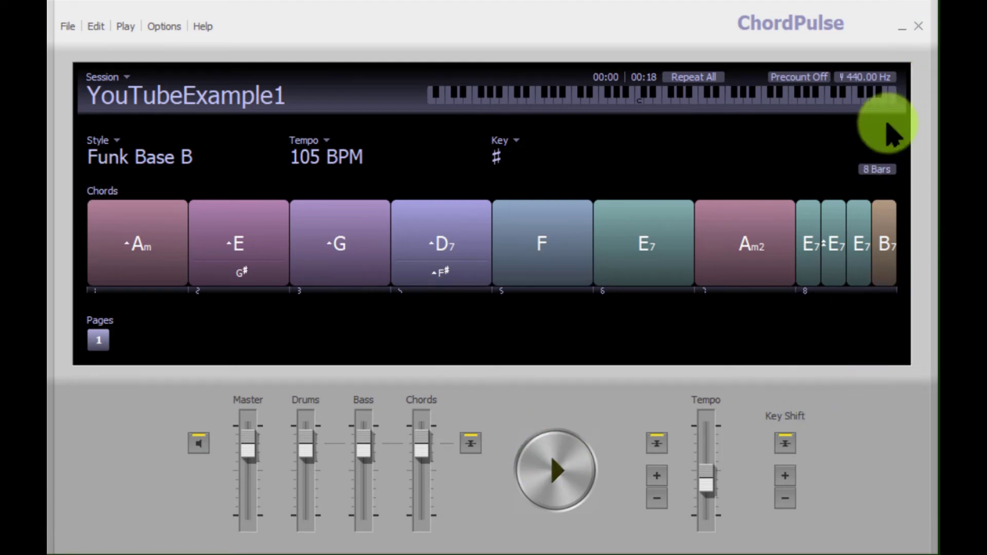
Give the eighth bar's second E7 a G♯ bass note and check it by playing from the seventh bar.
click(836, 260)
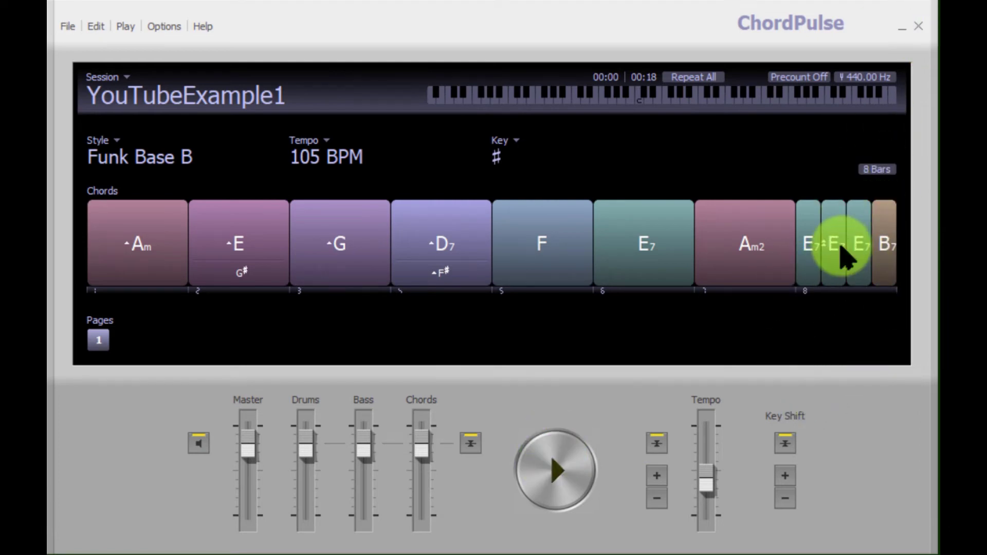
click(834, 249)
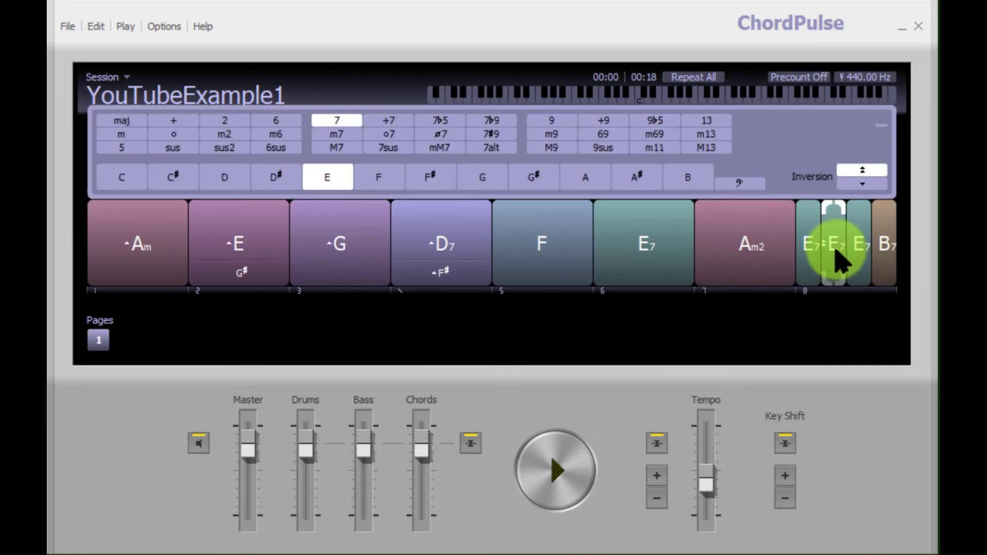
click(338, 278)
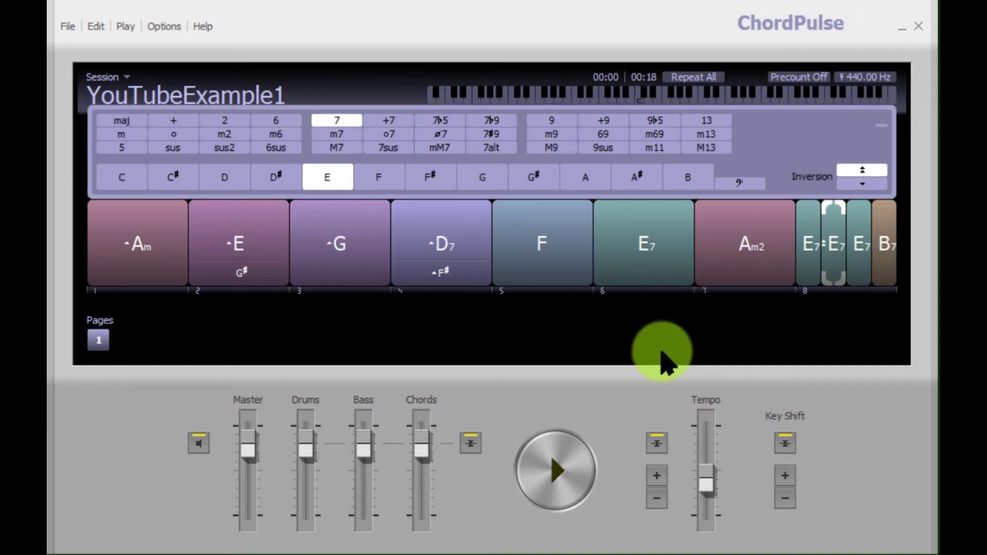
click(741, 186)
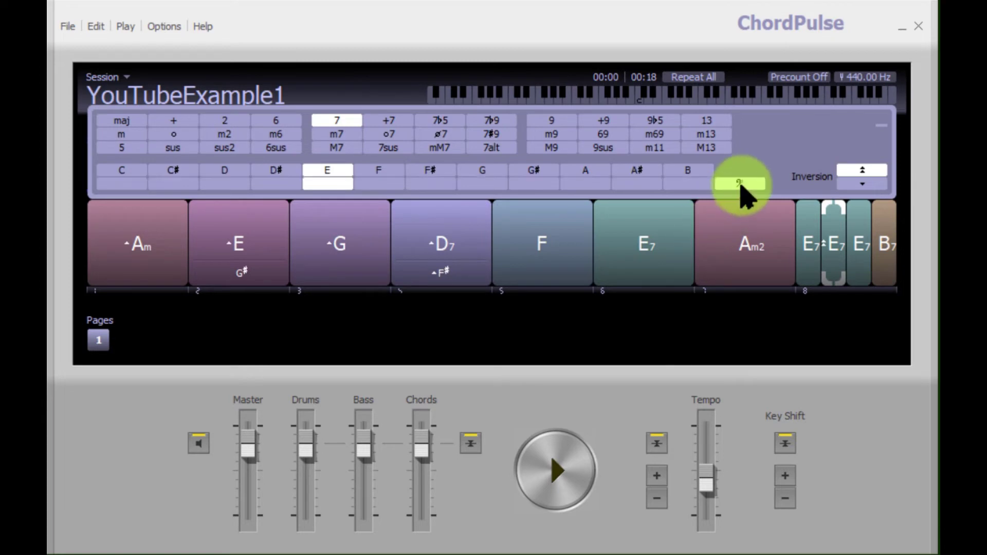
click(534, 184)
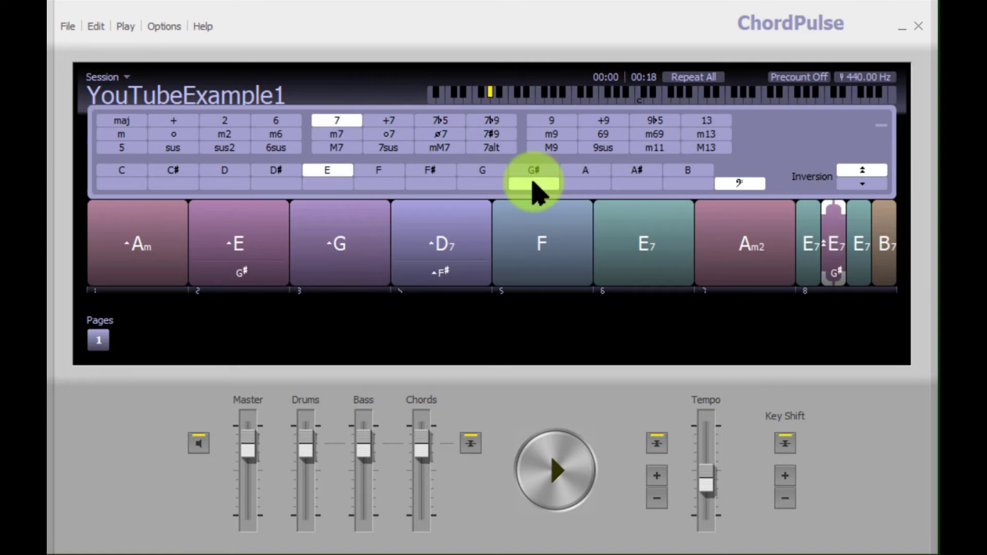
click(834, 236)
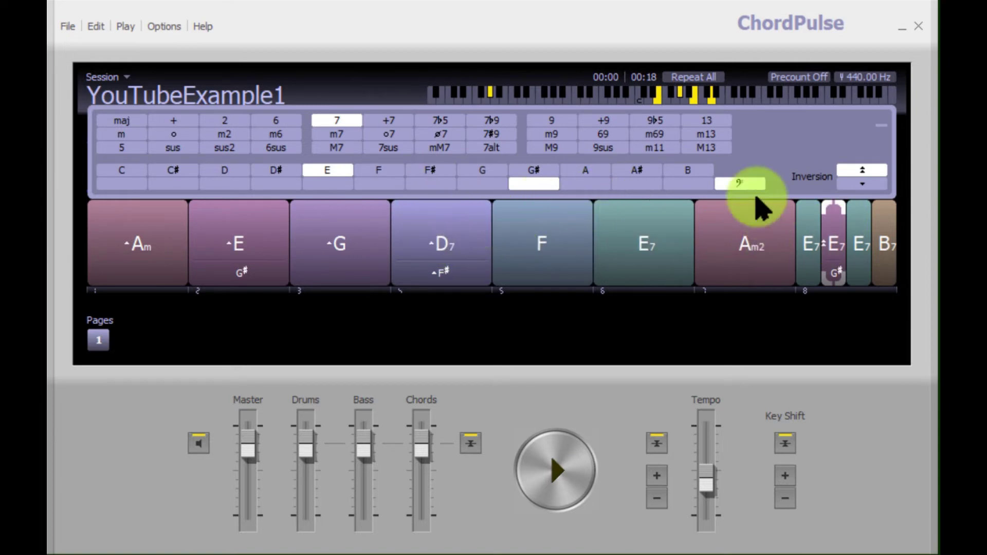
click(710, 276)
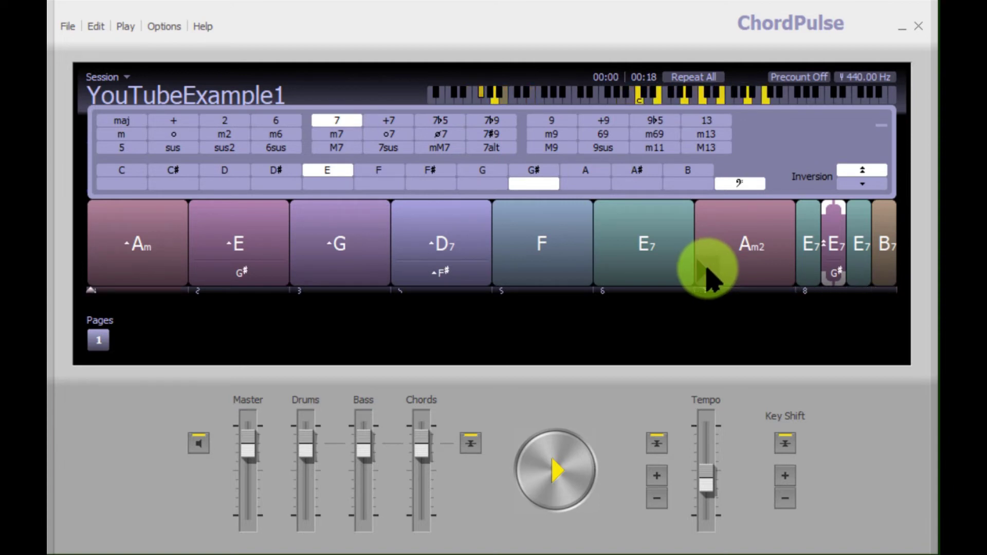
key(space)
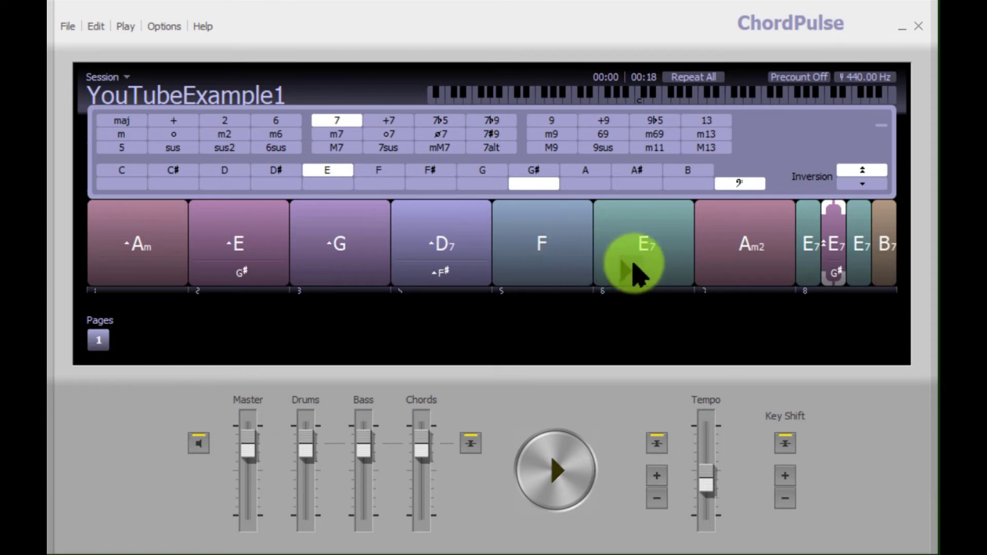
Split the sixth bar's E7 into two halves and split the first half again into two quarters.
click(646, 224)
right_click(640, 212)
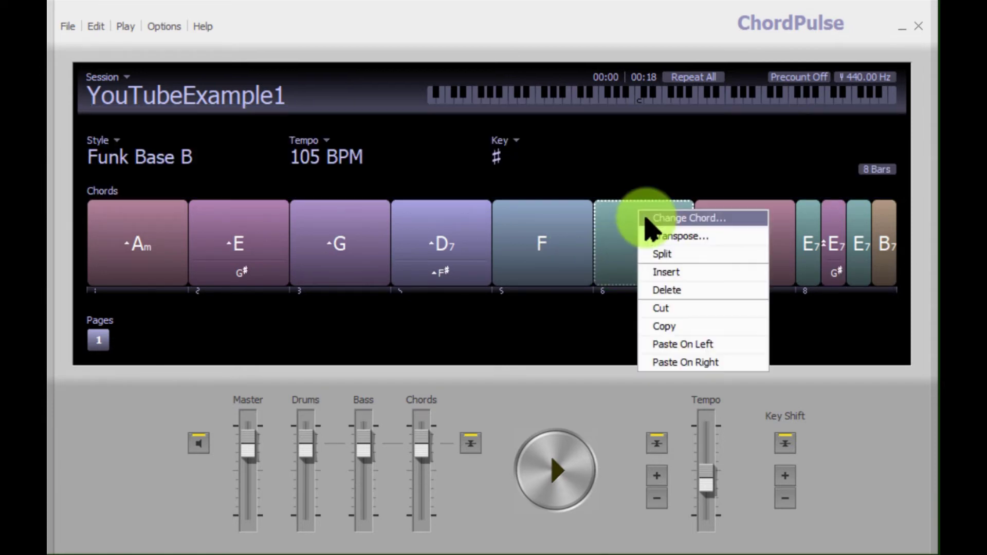
click(663, 254)
double_click(624, 227)
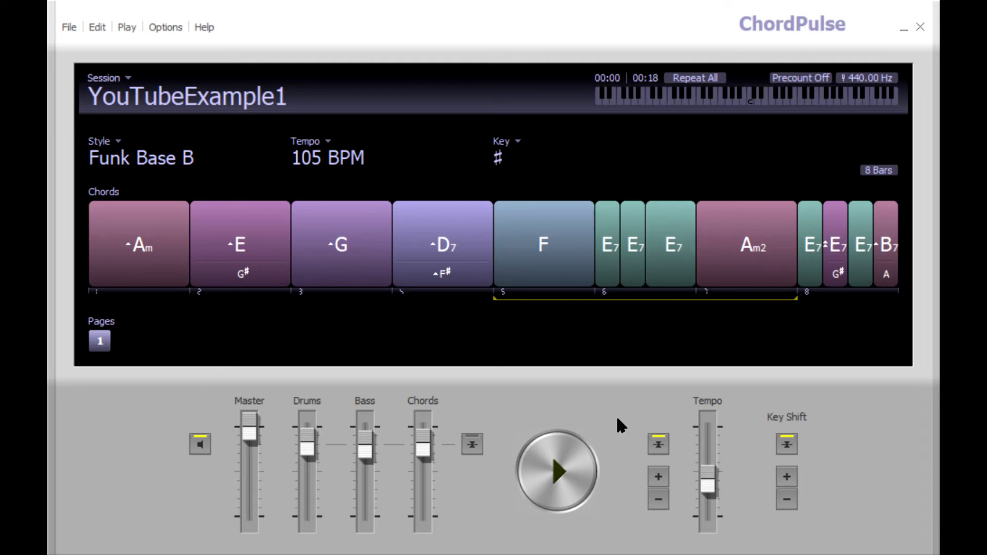
Add an arrangement marker at the start of the sixth bar and set its drums to Break.
mouse_move(614, 279)
click(595, 189)
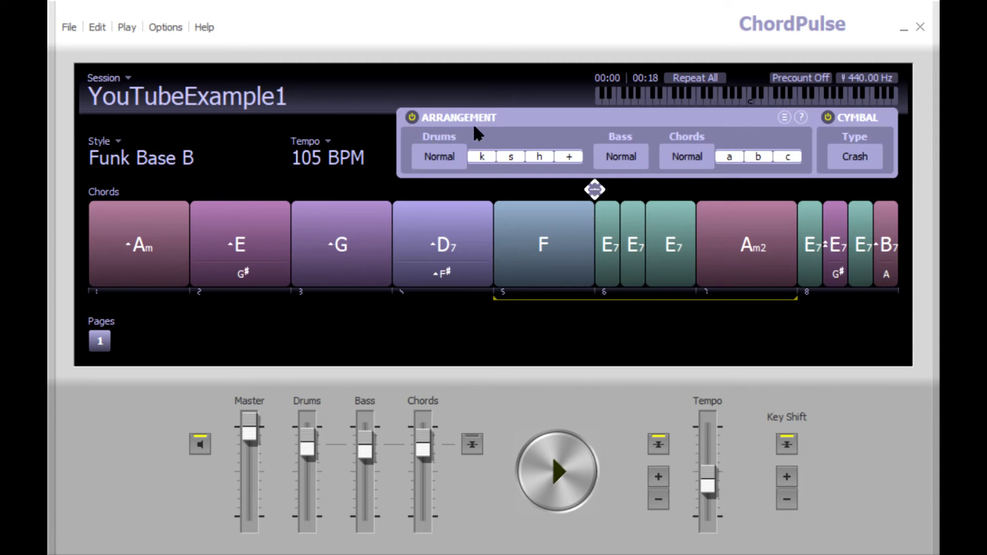
click(445, 161)
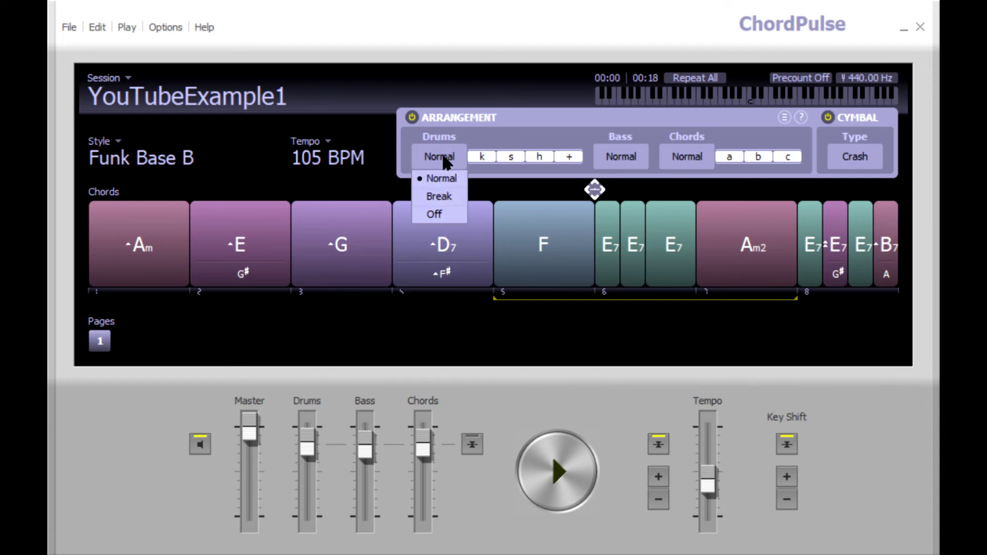
click(442, 197)
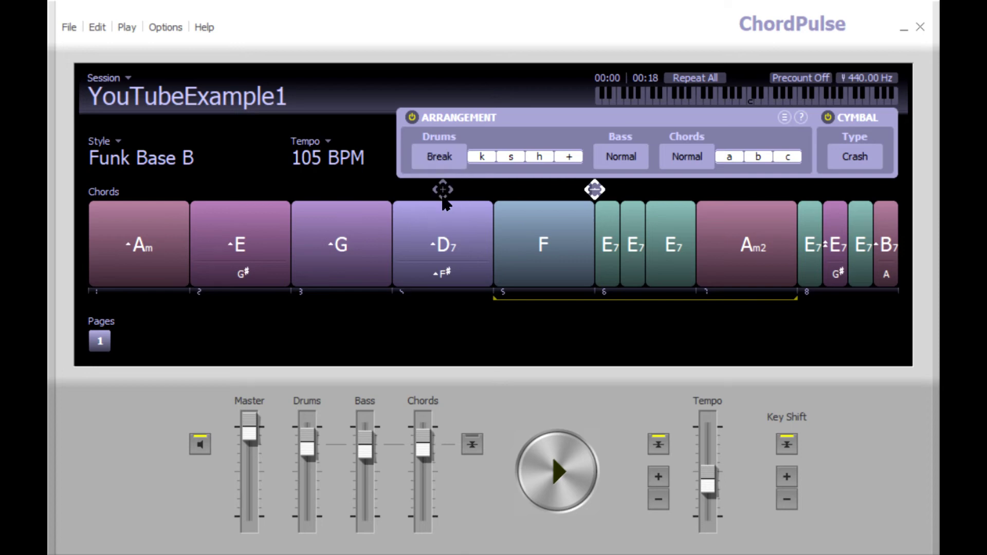
Set the bass and chords of the sixth bar's arrangement marker to Break and check it by playing from the fifth bar.
click(631, 156)
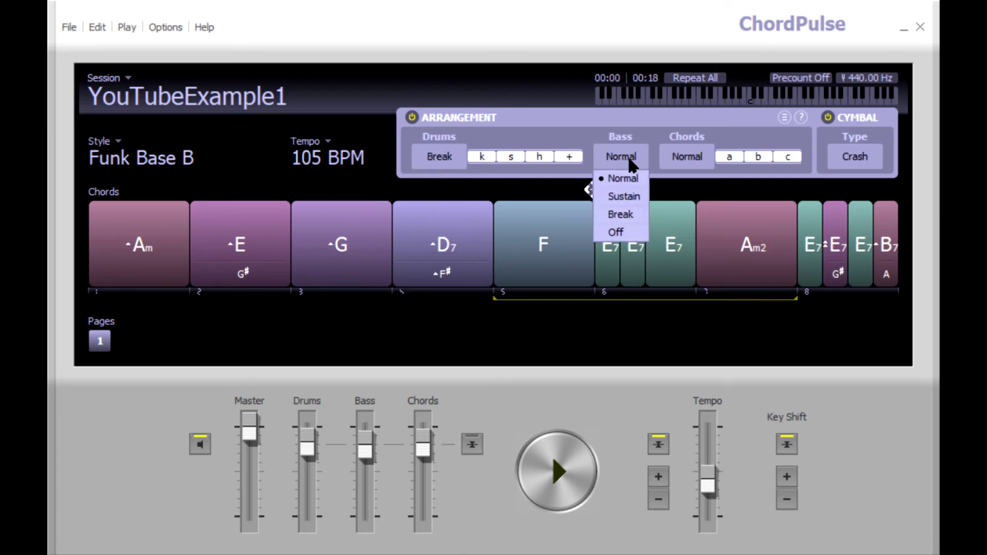
click(620, 215)
click(692, 158)
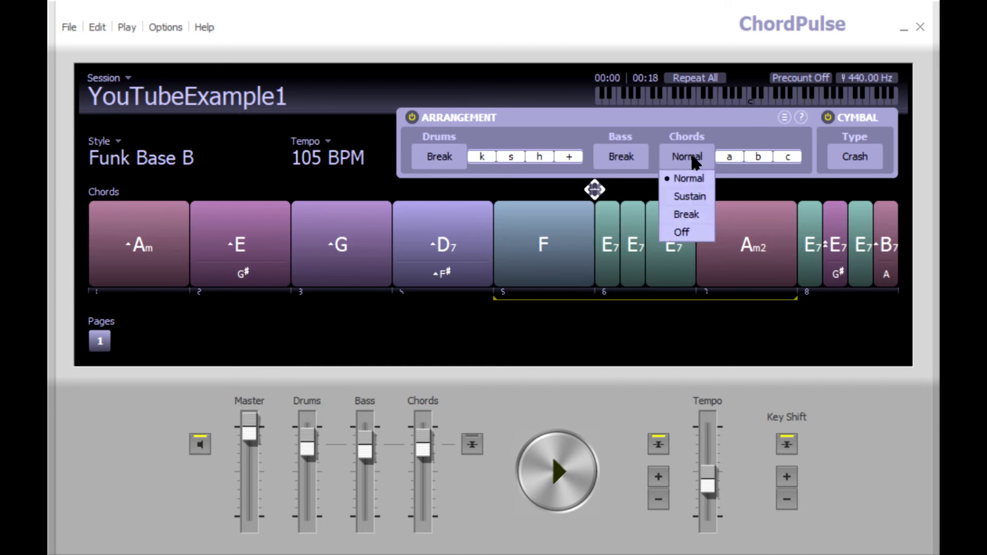
click(686, 213)
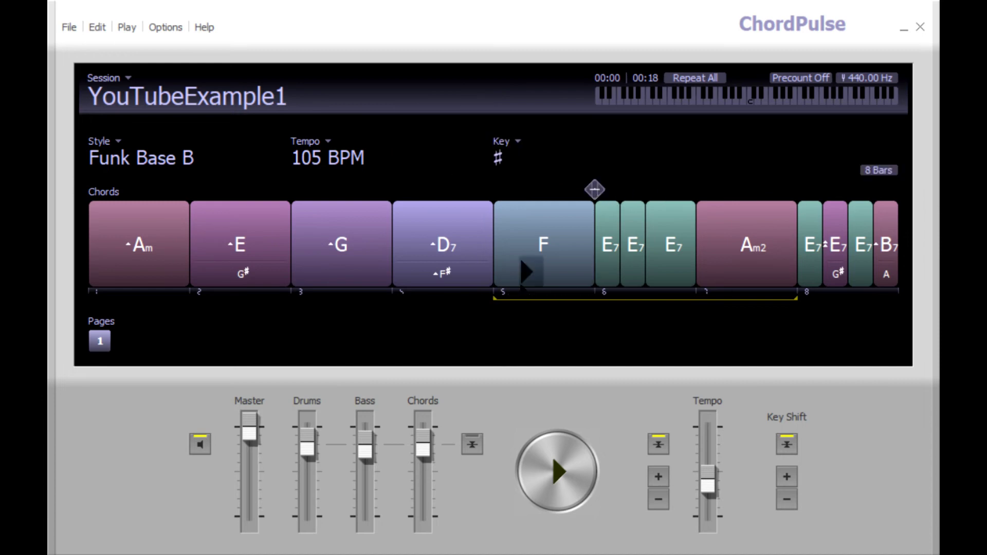
mouse_move(514, 275)
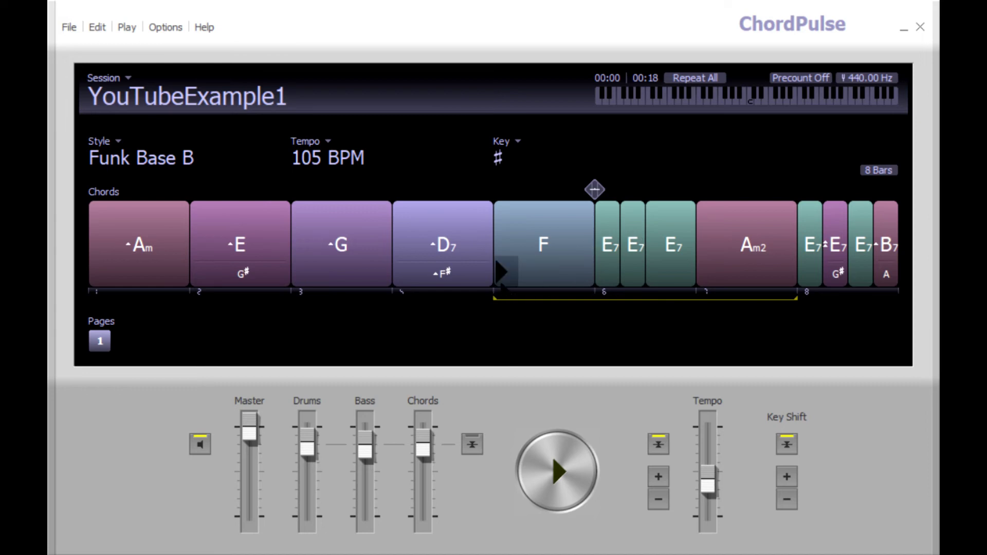
click(497, 262)
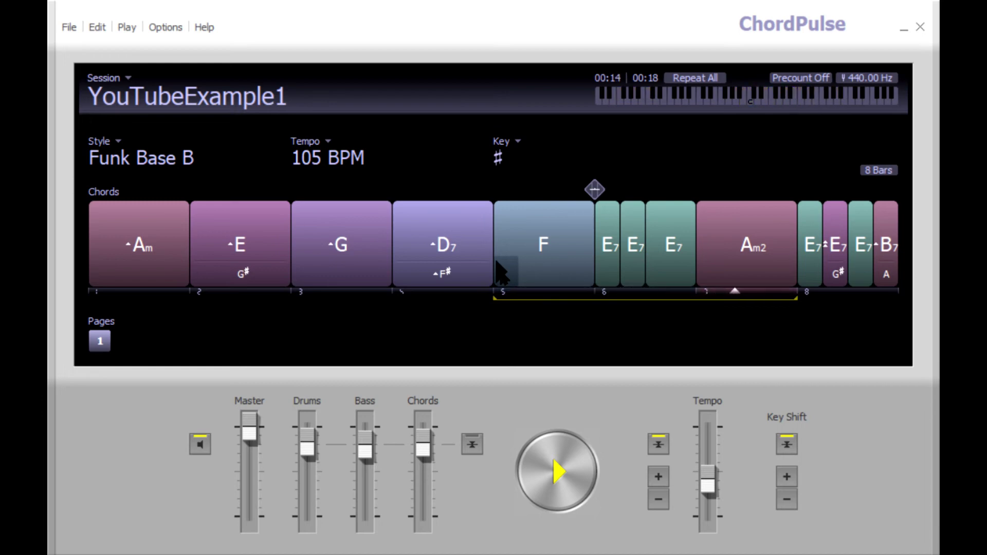
click(560, 472)
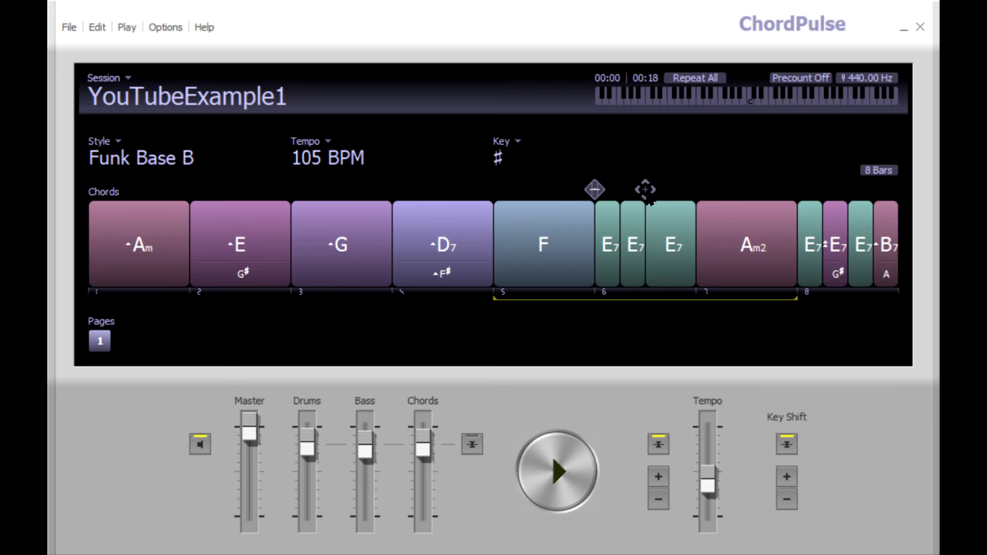
Add an arrangement marker at the middle of the sixth bar with bass and chords set to Sustain.
click(645, 190)
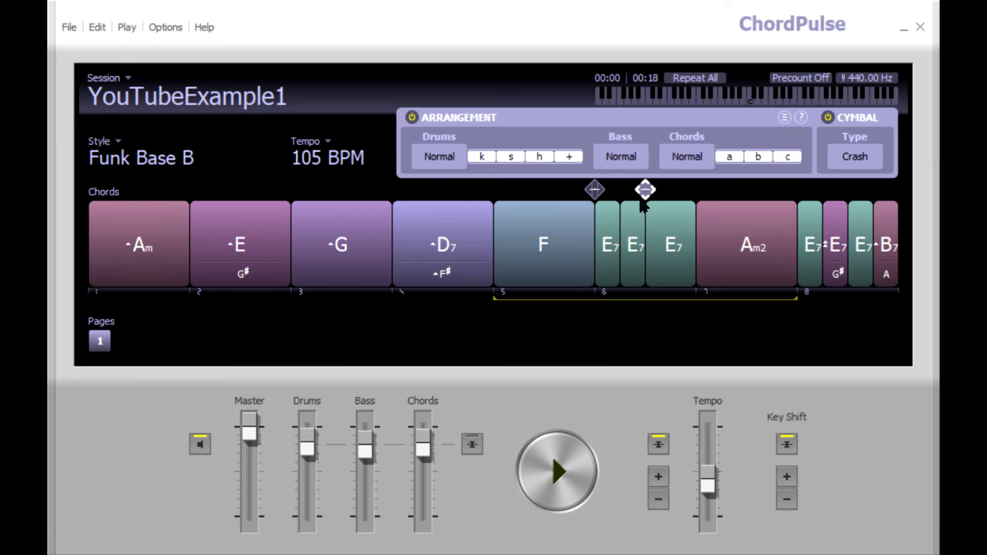
click(628, 165)
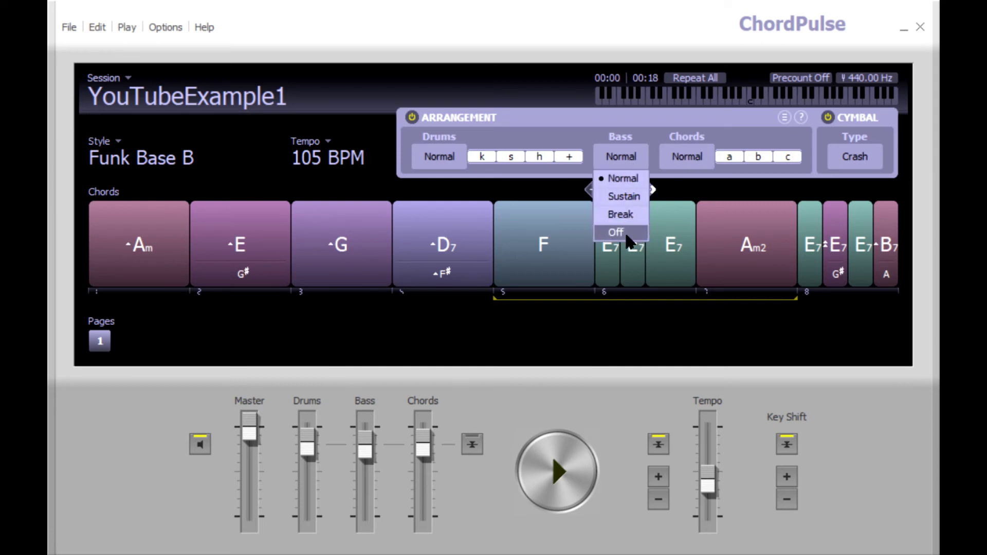
click(620, 196)
click(694, 157)
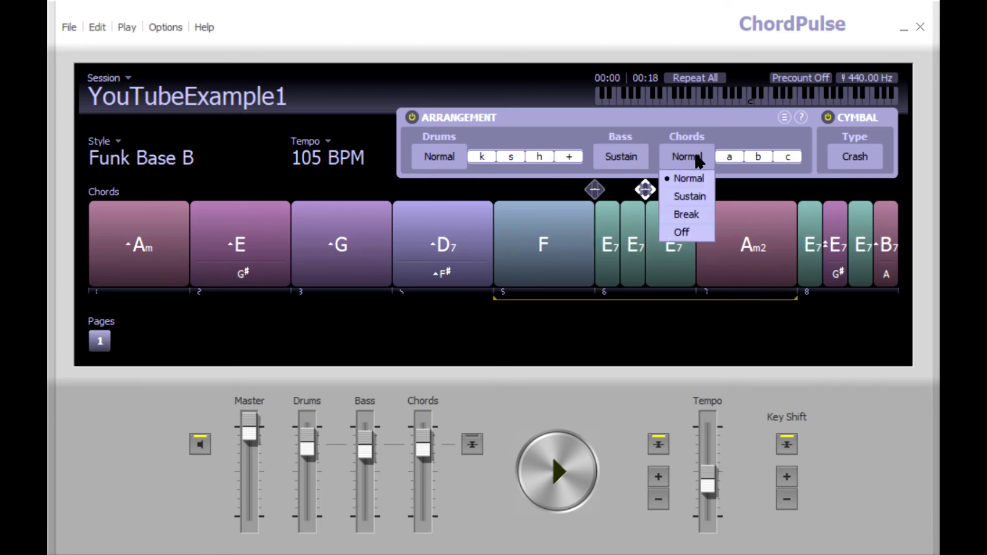
click(688, 194)
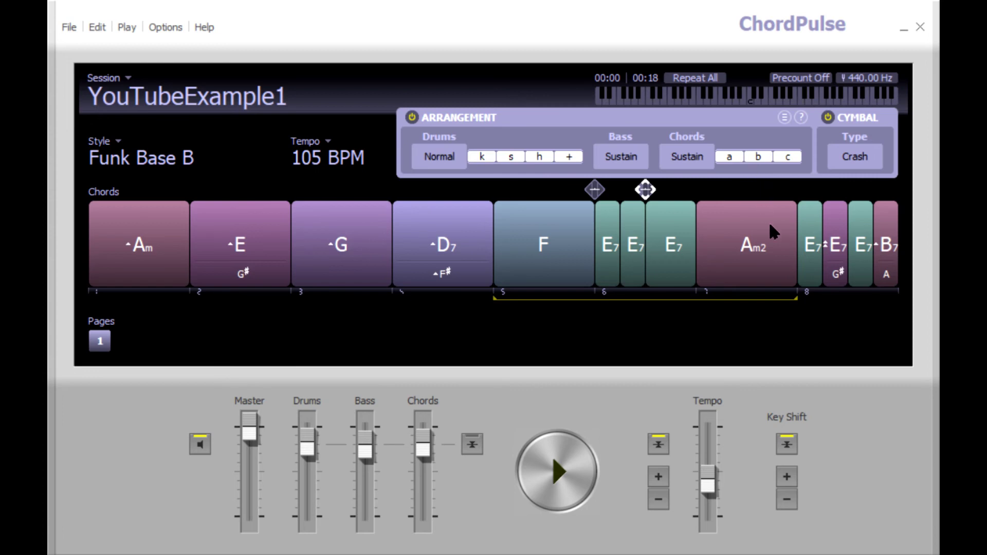
Change the mid-sixth-bar marker's cymbal type to Splash and check it by playing from the fifth bar.
click(855, 163)
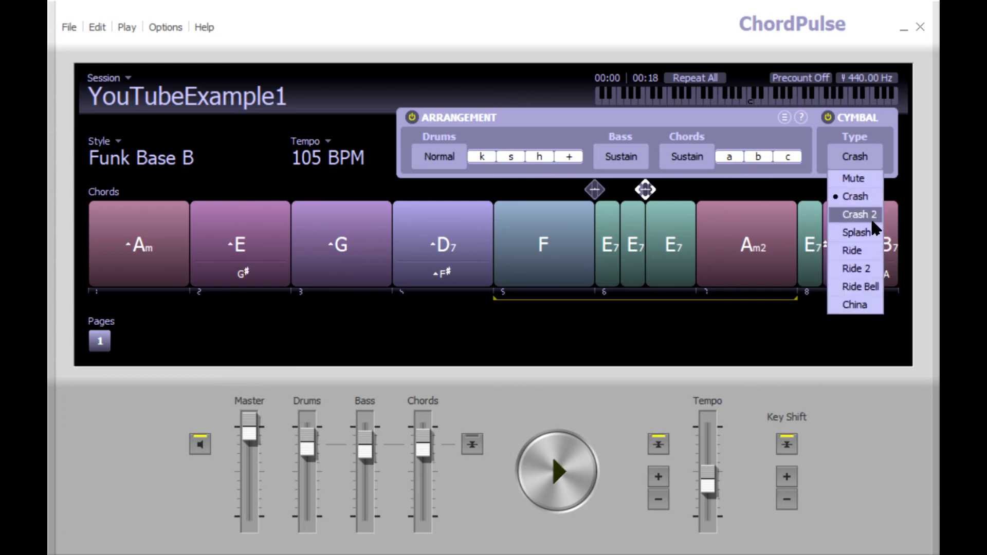
click(856, 232)
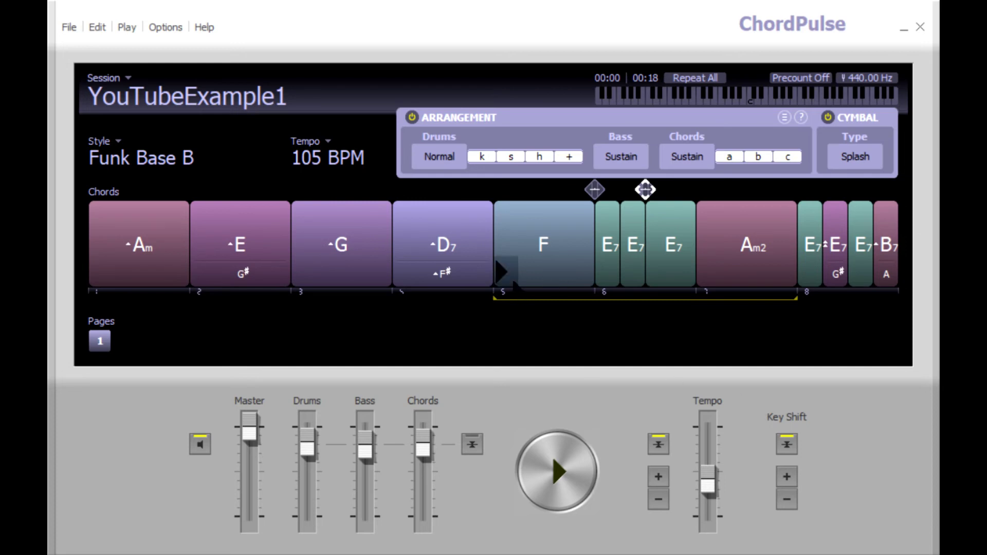
click(506, 275)
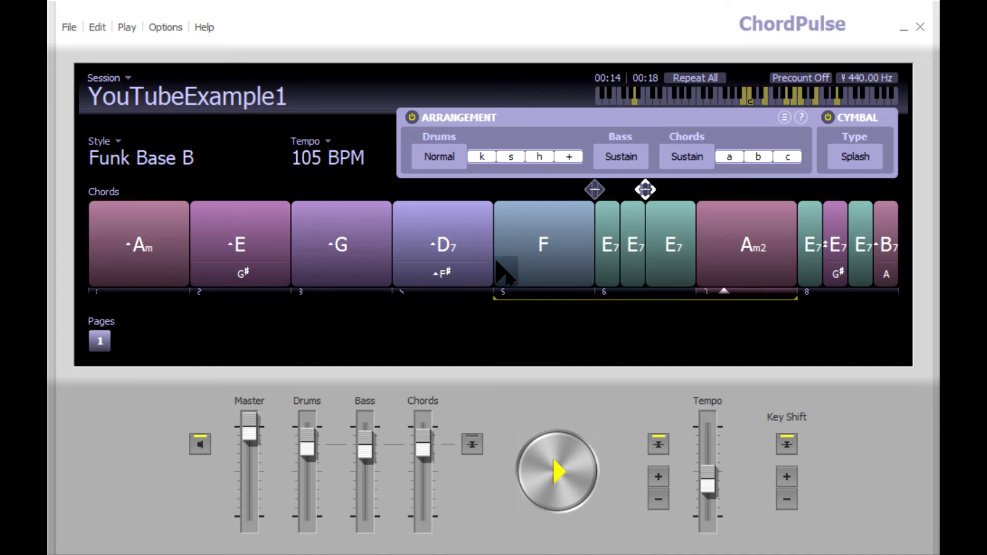
key(space)
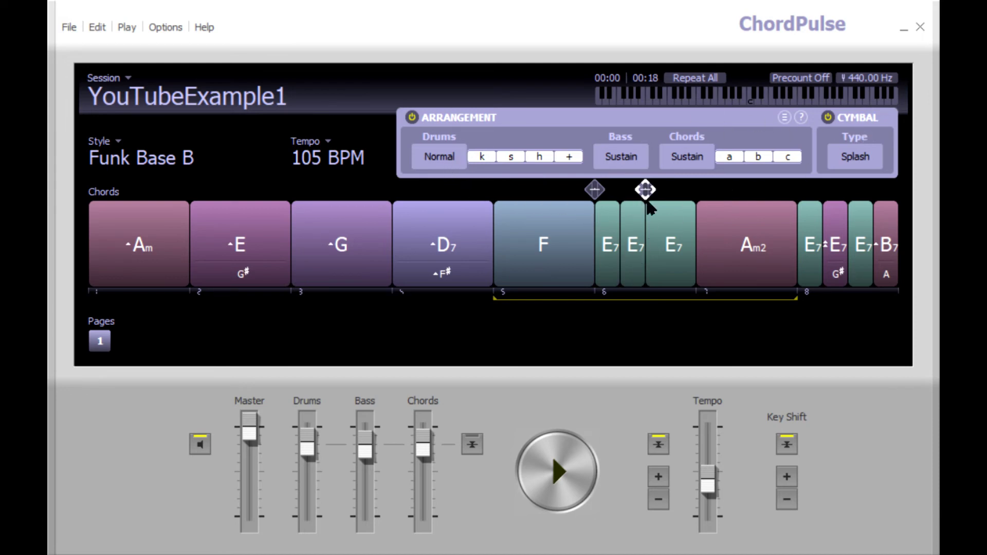
Set the drums of the mid-sixth-bar marker to Break and check it by playing from the fifth bar.
click(441, 157)
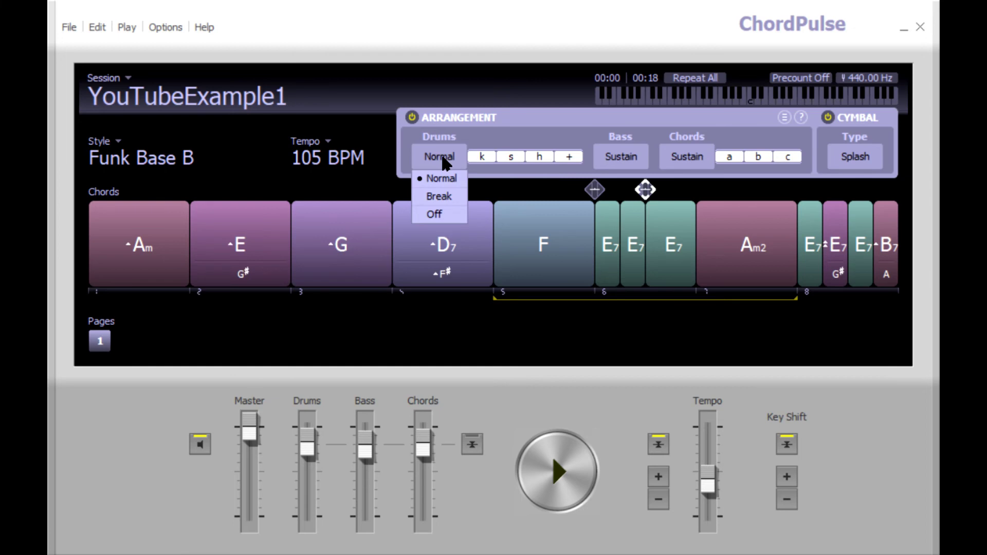
click(441, 199)
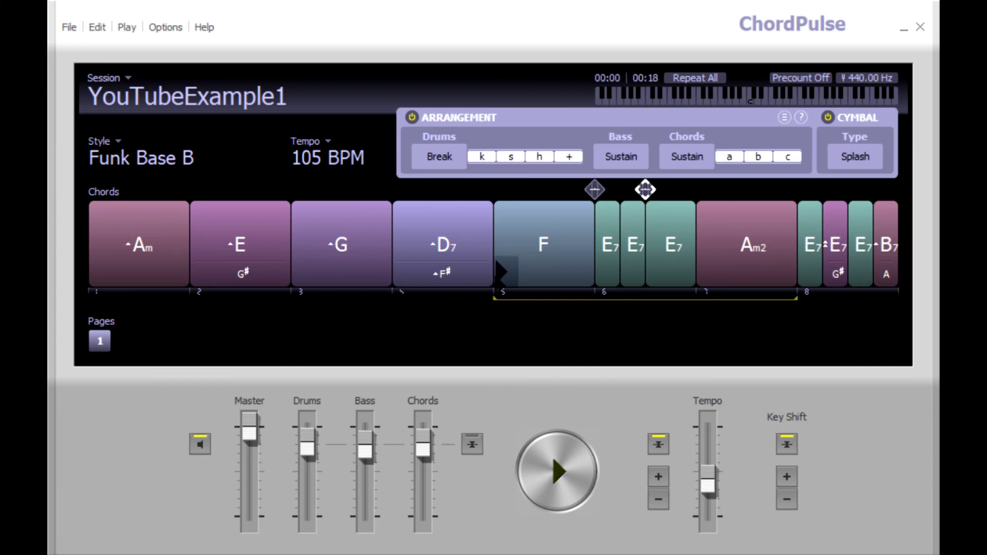
click(504, 272)
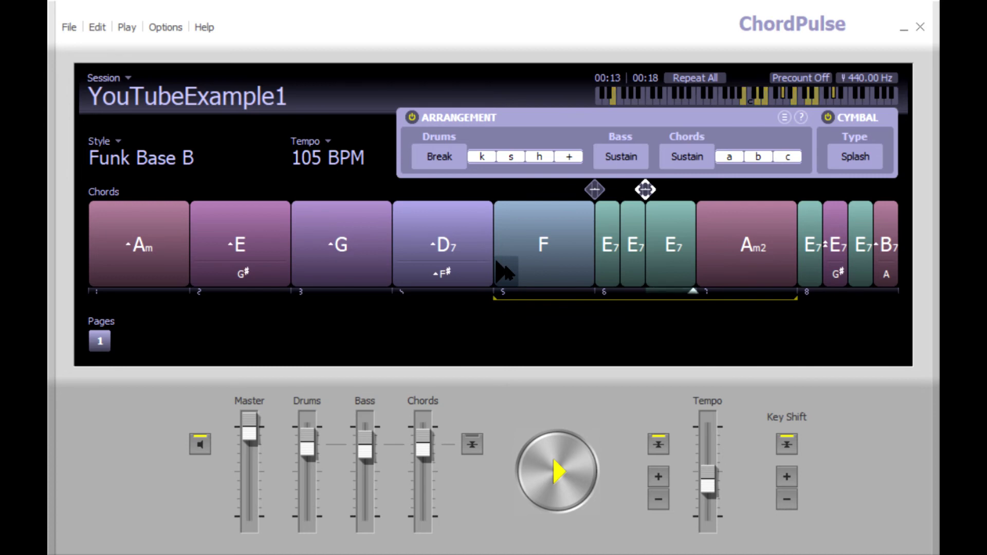
key(space)
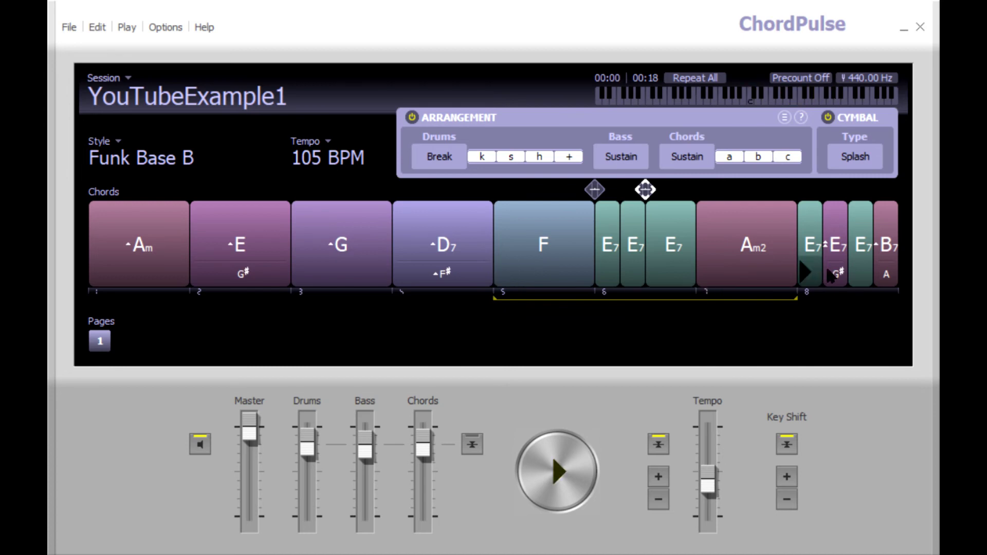
Add an arrangement marker with drums, bass and chords on Normal at the seventh bar's start and check it by playing from the fifth bar.
click(700, 198)
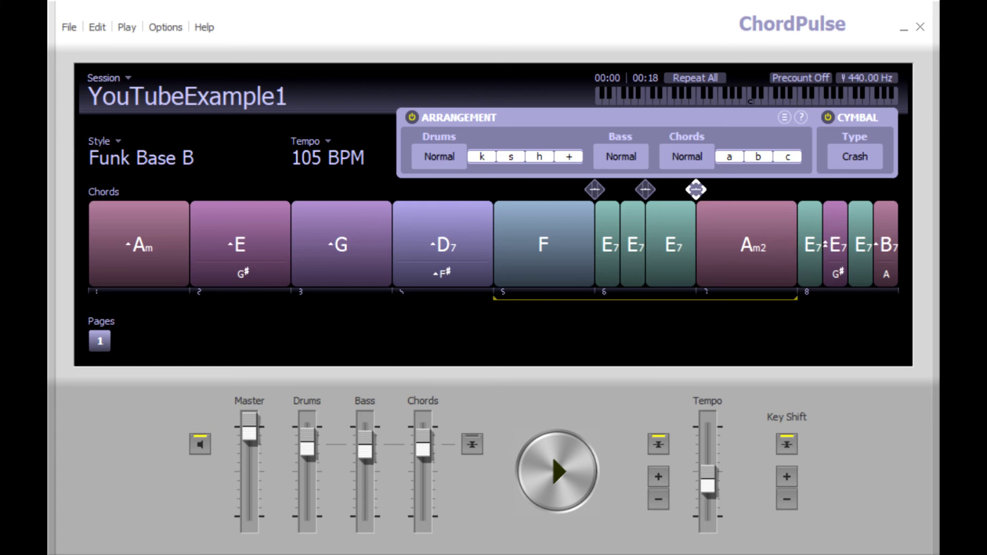
mouse_move(512, 282)
click(498, 265)
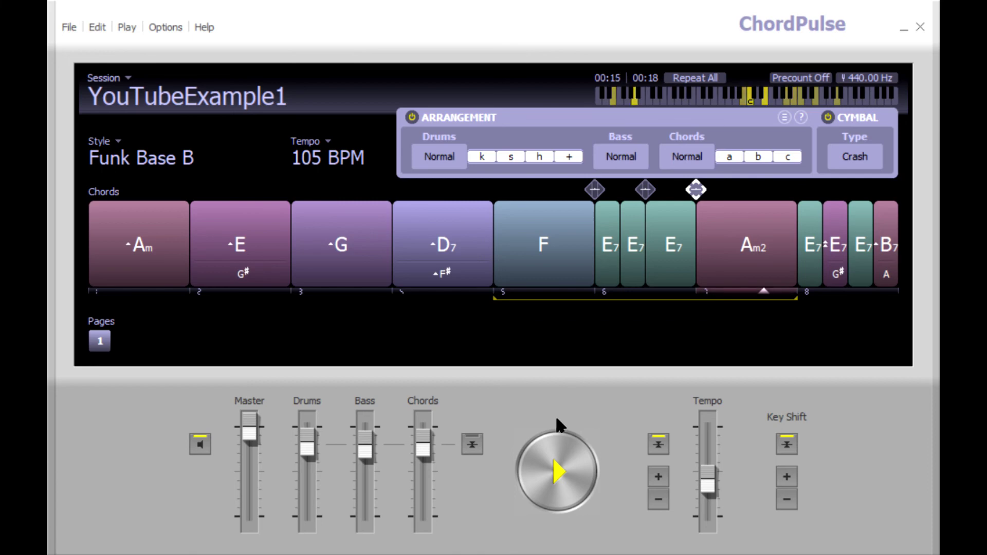
click(564, 451)
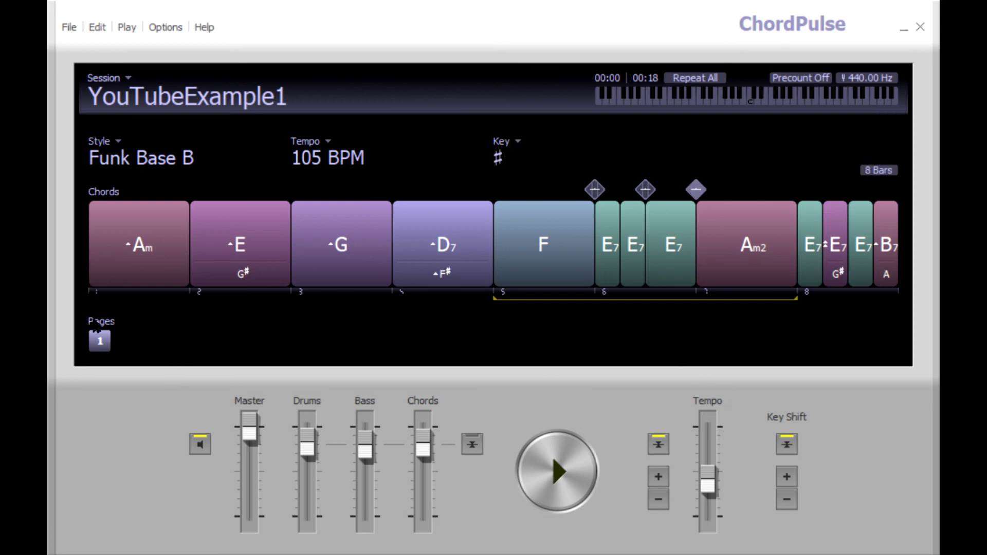
Play the whole progression from the first bar and stop the playback.
click(555, 473)
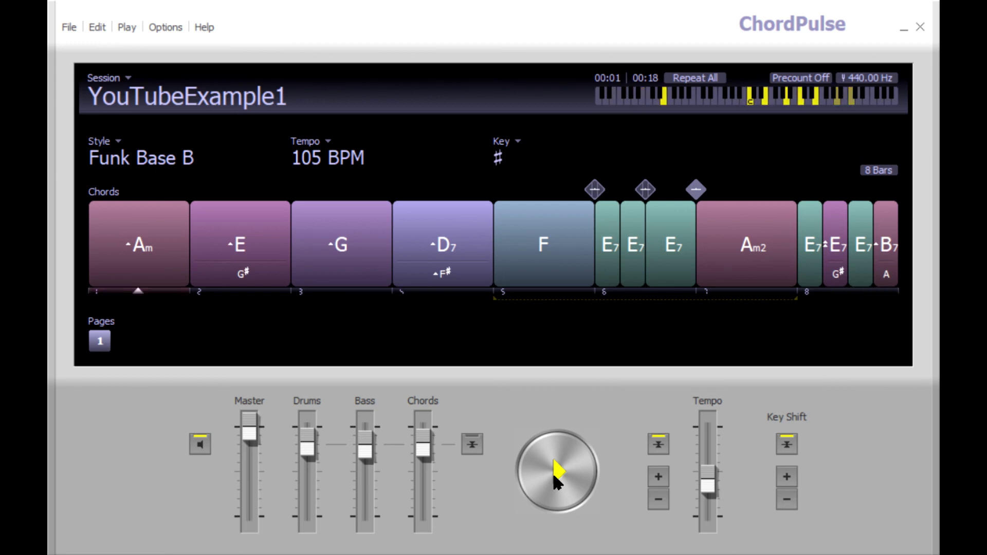
click(554, 475)
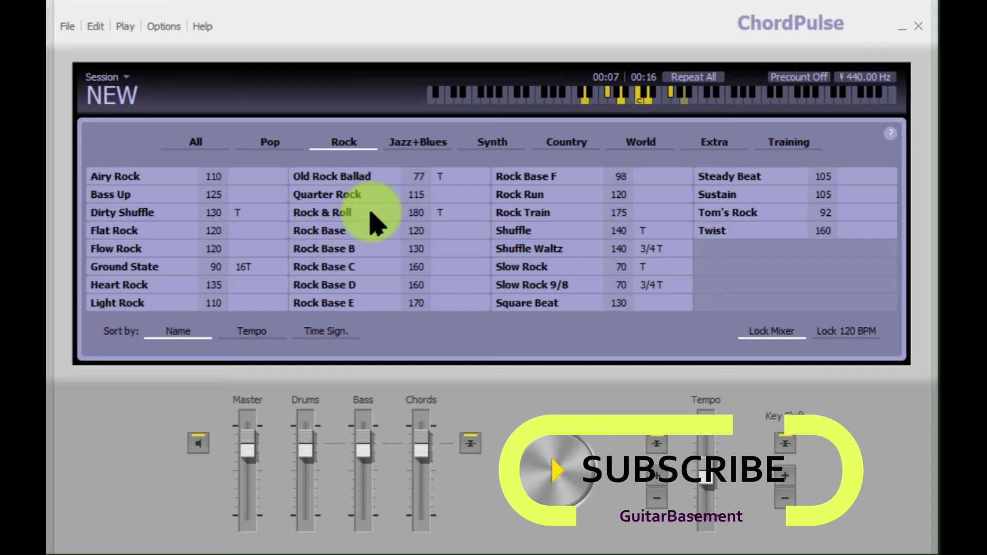
Audition the rock styles Rock & Roll, Rock Base, Rock Base B, Rock Base C and Rock Base D during playback.
click(371, 214)
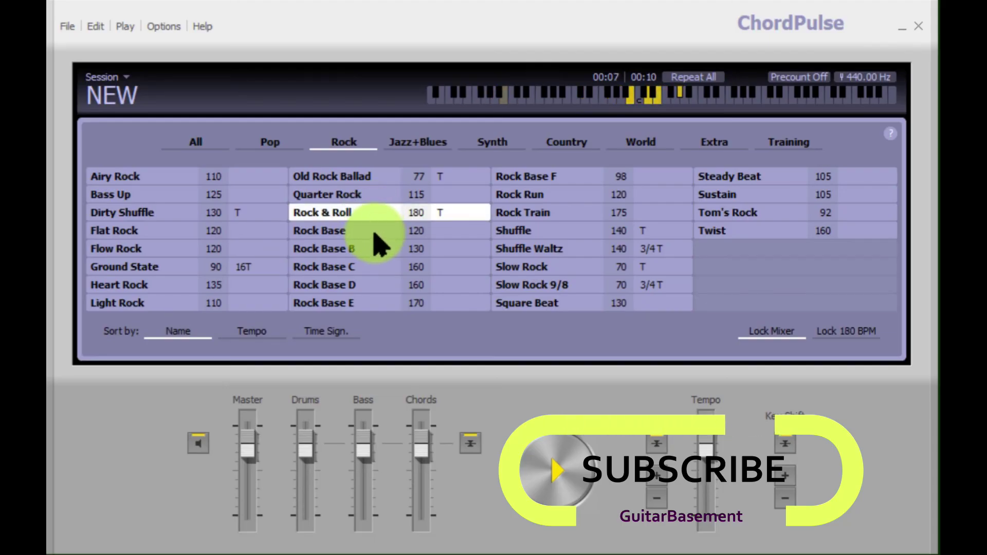
click(373, 233)
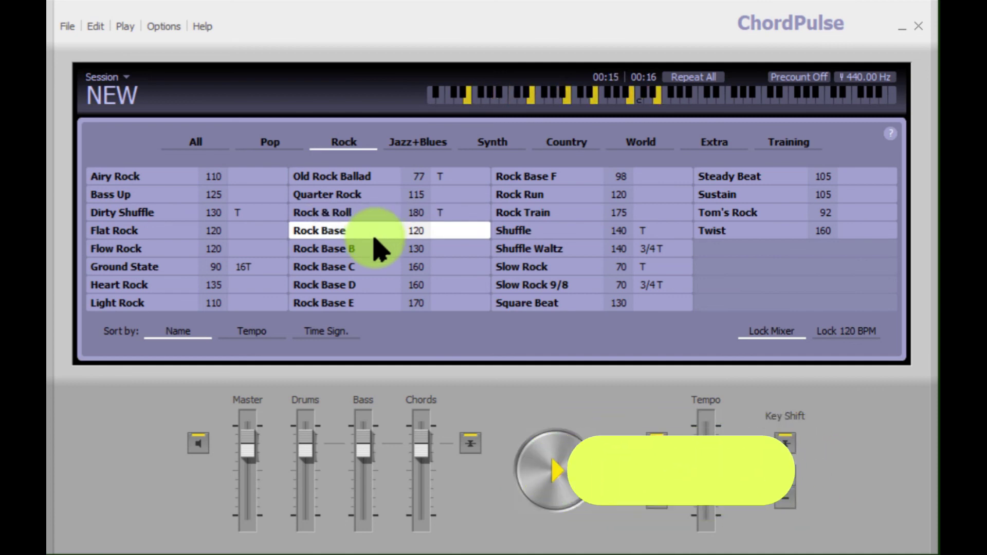
key(space)
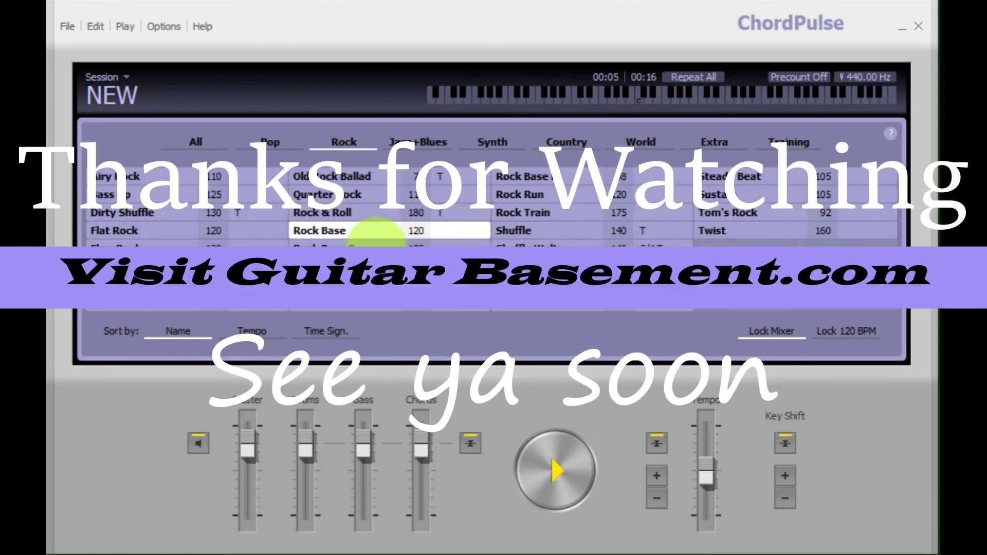
click(377, 241)
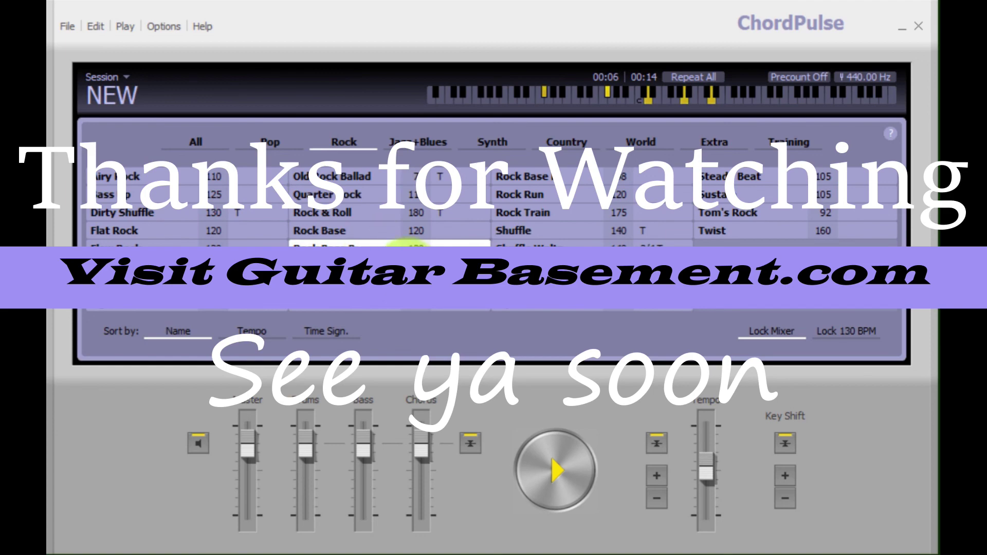
click(385, 269)
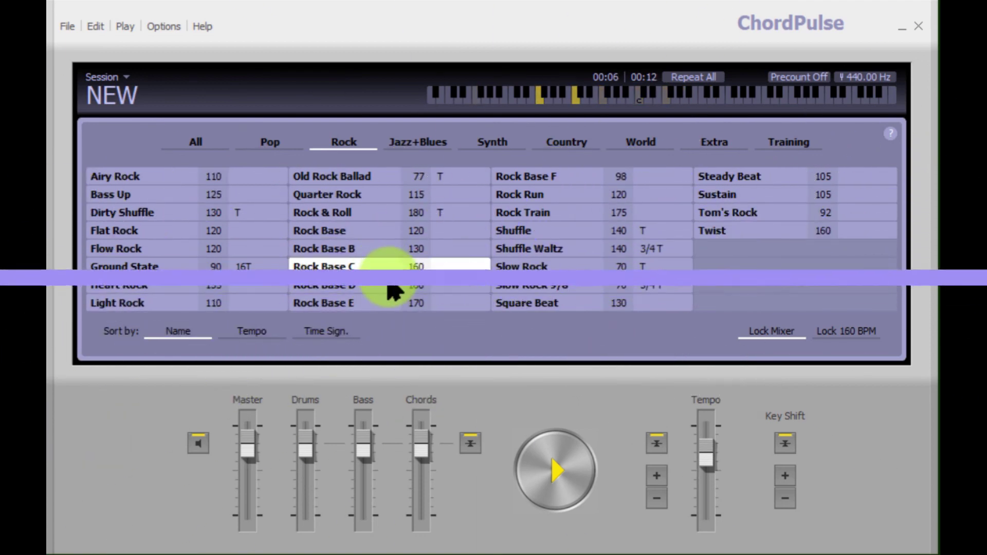
click(373, 287)
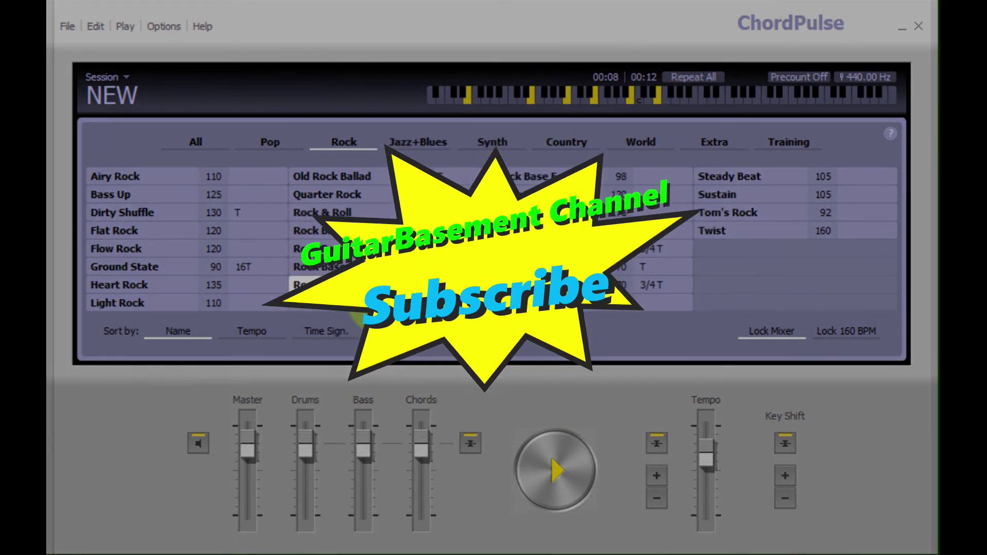